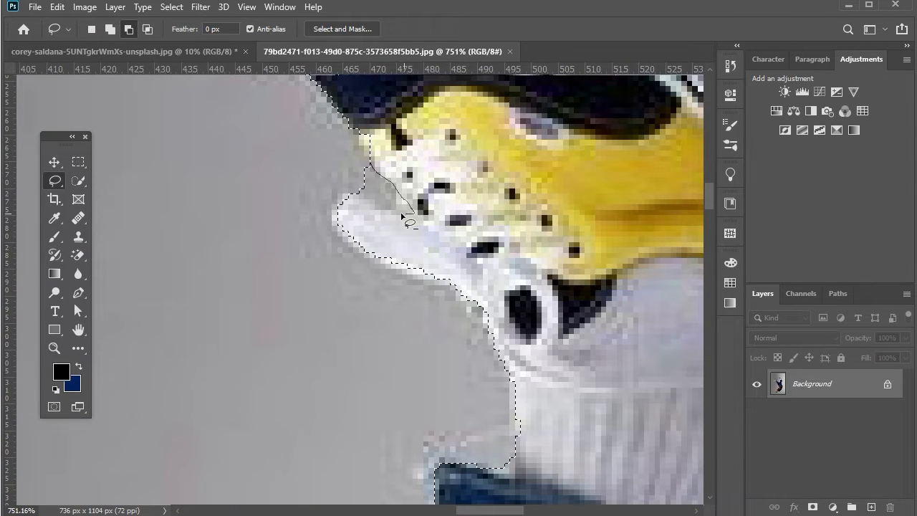
Step: Inspect the selection edges around both shoes, the socks and the trouser legs
{"action": "scroll", "coordinate": [319, 167], "scroll_direction": "down", "scroll_amount": 3}
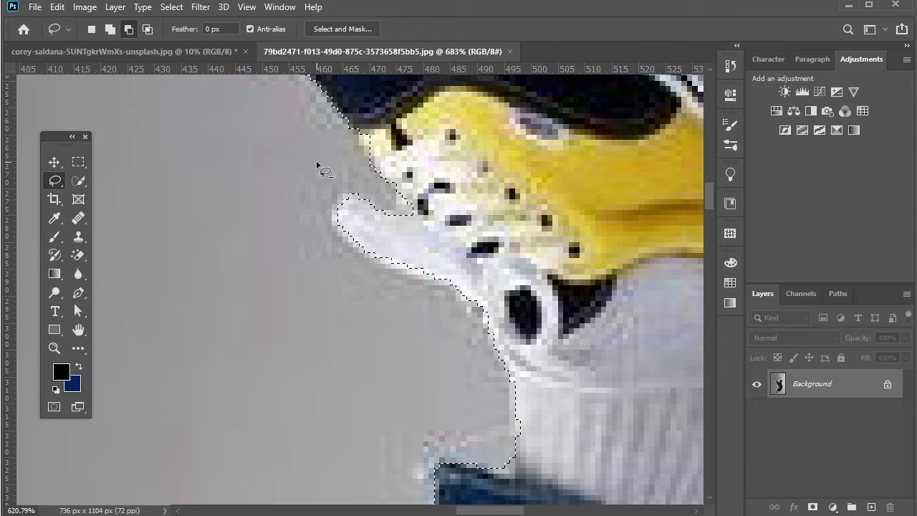
{"action": "scroll", "coordinate": [319, 166], "scroll_direction": "down", "scroll_amount": 2}
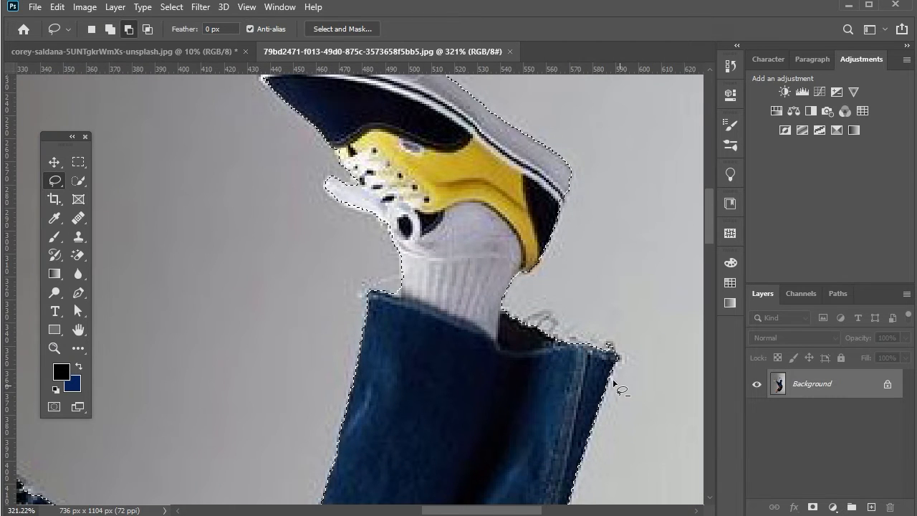
{"action": "scroll", "coordinate": [515, 356], "scroll_direction": "down", "scroll_amount": 4}
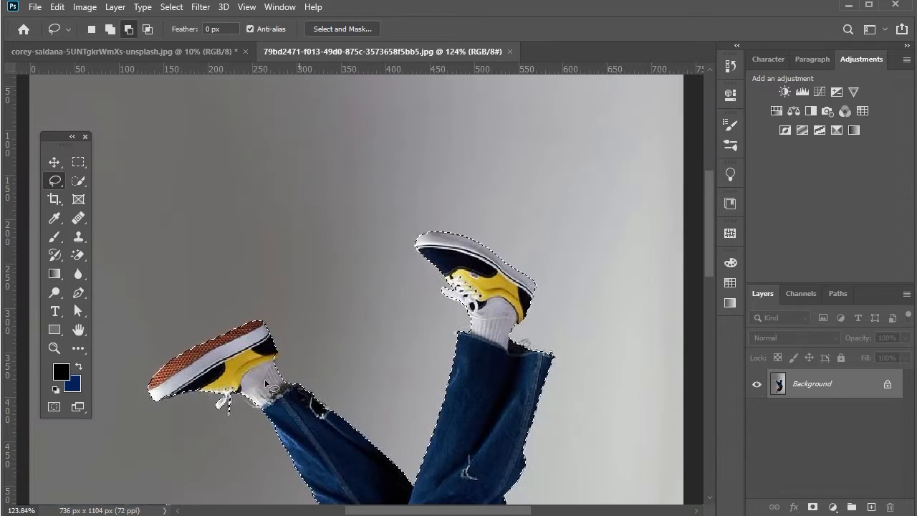
{"action": "scroll", "coordinate": [272, 388], "scroll_direction": "up", "scroll_amount": 5}
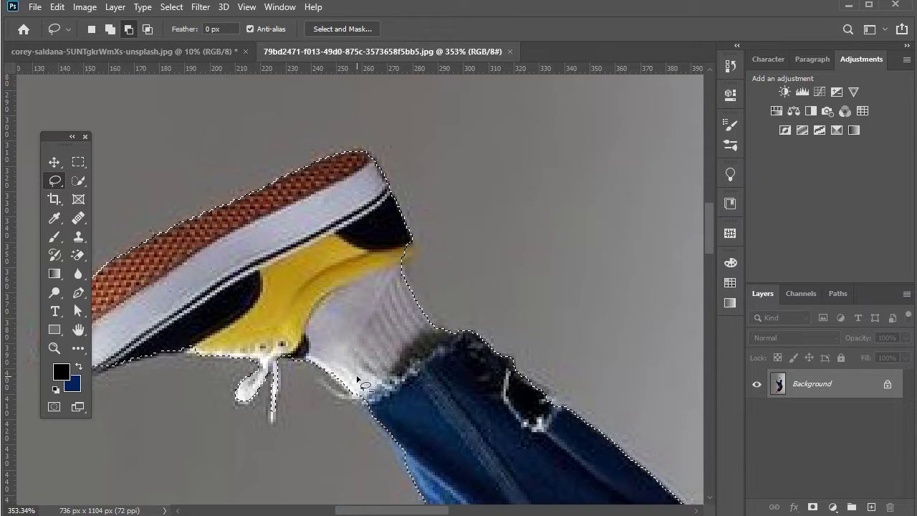
{"action": "scroll", "coordinate": [358, 379], "scroll_direction": "down", "scroll_amount": 6}
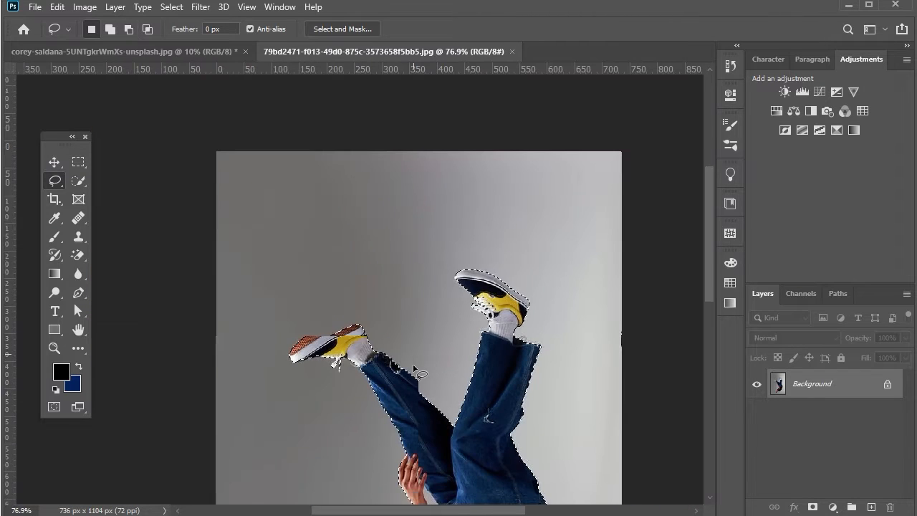
{"action": "scroll", "coordinate": [413, 366], "scroll_direction": "down", "scroll_amount": 3}
{"action": "scroll", "coordinate": [429, 373], "scroll_direction": "up", "scroll_amount": 3}
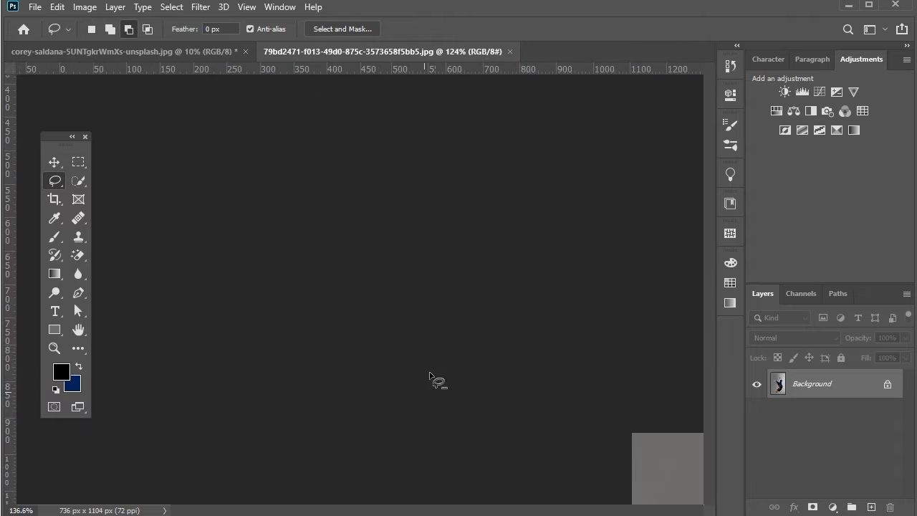
Step: Subtract the narrow background gap between the two fingers nearest the jeans from the selection with the Lasso tool
{"action": "scroll", "coordinate": [250, 108], "scroll_direction": "up", "scroll_amount": 5}
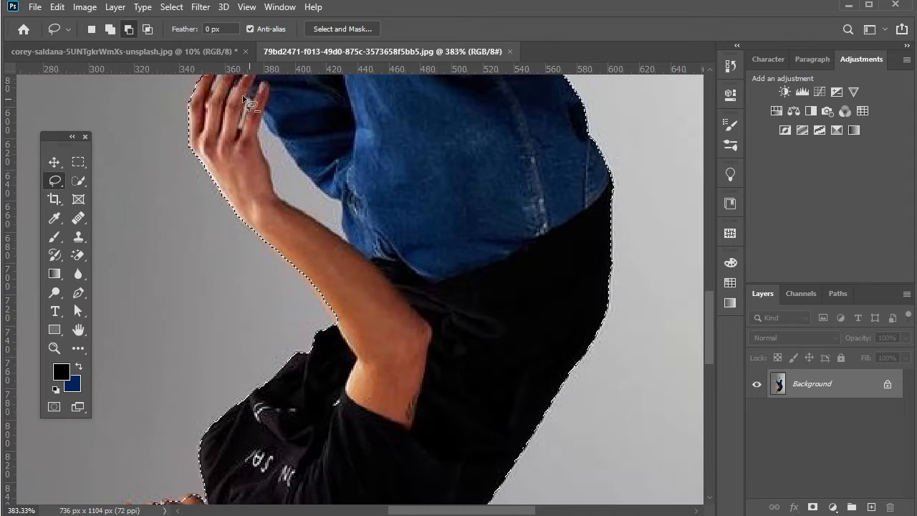
{"action": "scroll", "coordinate": [243, 100], "scroll_direction": "up", "scroll_amount": 4}
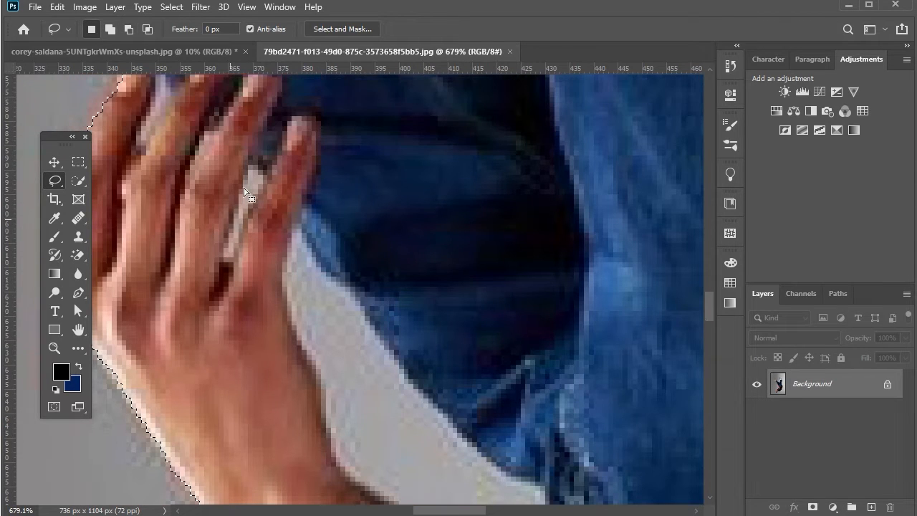
{"action": "key", "text": "shift"}
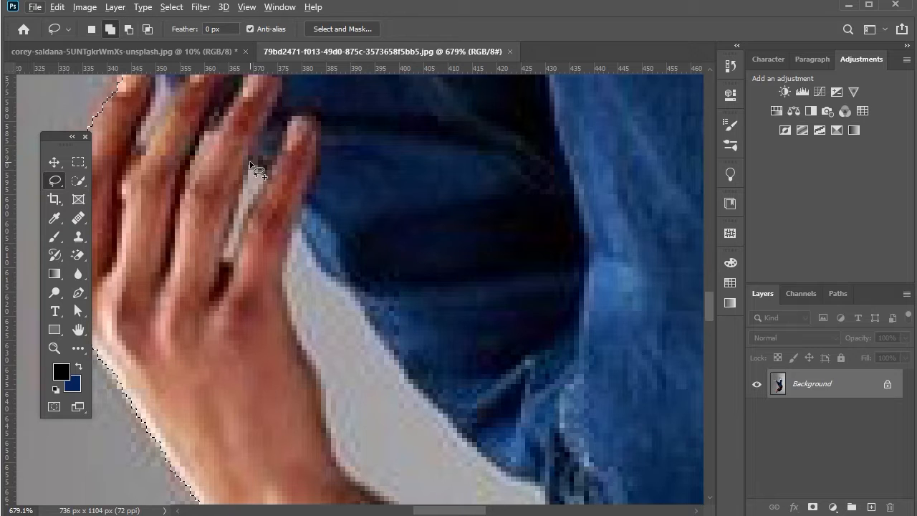
{"action": "key", "text": "alt"}
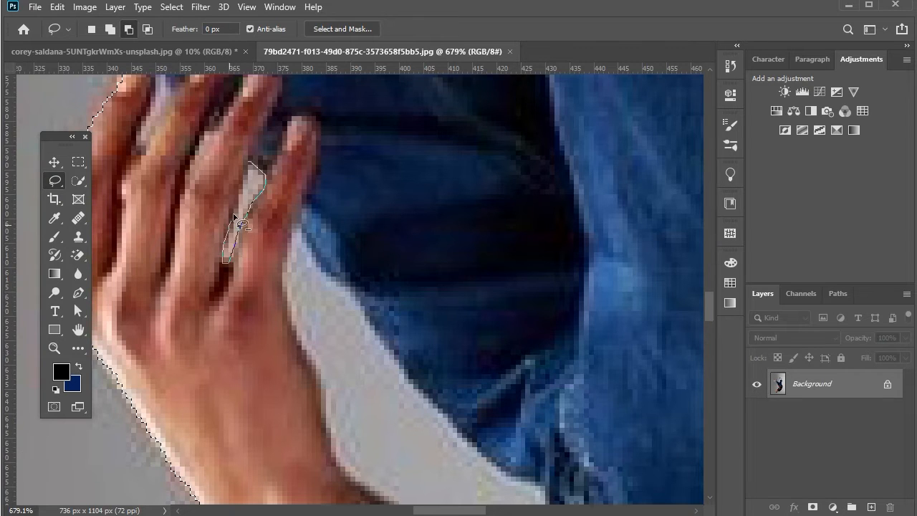
{"action": "left_click_drag", "start_coordinate": [251, 166], "coordinate": [249, 164]}
Step: Subtract the background gap between the outermost finger and its neighbour, up to the fingertip, with the Lasso tool
{"action": "scroll", "coordinate": [167, 145], "scroll_direction": "up", "scroll_amount": 6}
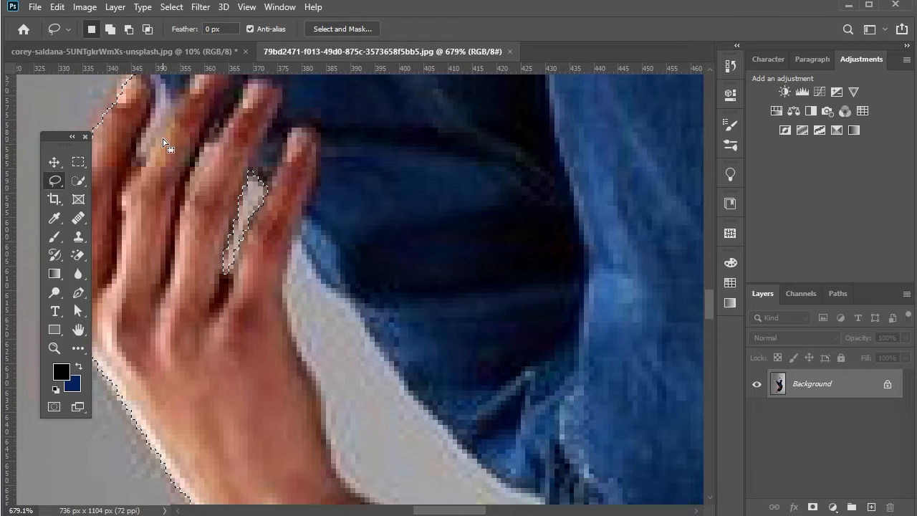
{"action": "scroll", "coordinate": [205, 129], "scroll_direction": "left", "scroll_amount": 6}
{"action": "key", "text": "alt"}
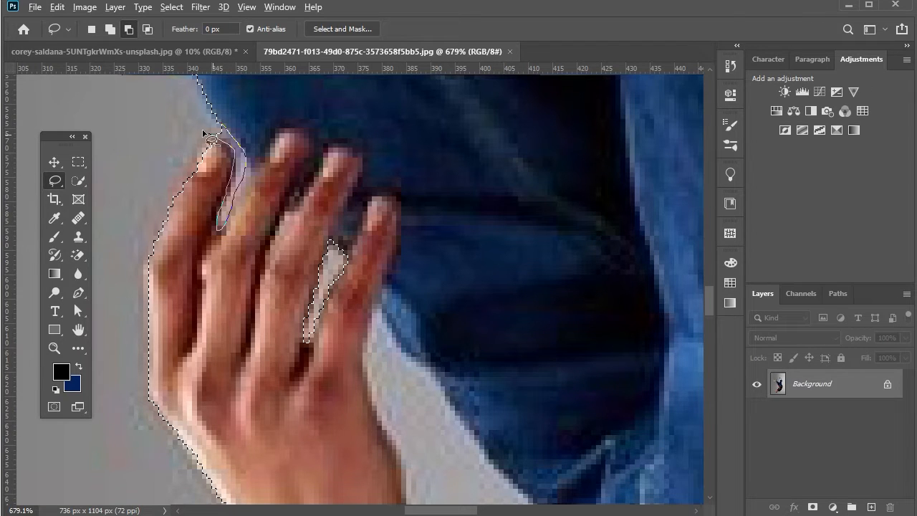
{"action": "left_click_drag", "start_coordinate": [211, 138], "coordinate": [211, 137]}
Step: Add the missing outer edge of the outermost finger to the selection with the Lasso tool
{"action": "scroll", "coordinate": [205, 133], "scroll_direction": "down", "scroll_amount": 3}
{"action": "scroll", "coordinate": [205, 136], "scroll_direction": "up", "scroll_amount": 5}
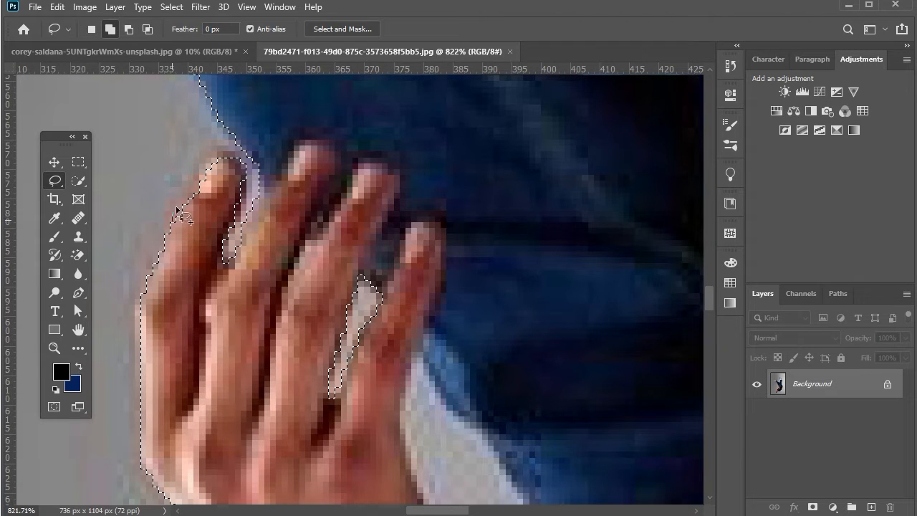
{"action": "mouse_move", "coordinate": [176, 209]}
{"action": "left_mouse_down"}
{"action": "mouse_move", "coordinate": [210, 156]}
{"action": "mouse_move", "coordinate": [235, 158]}
{"action": "mouse_move", "coordinate": [240, 173]}
{"action": "mouse_move", "coordinate": [209, 215]}
{"action": "left_mouse_up"}
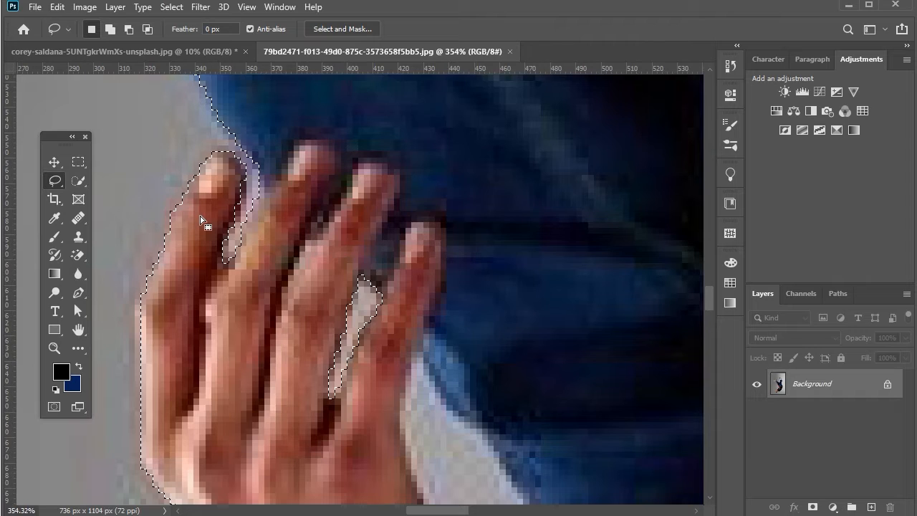
Step: Subtract the background area enclosed between the hand, the forearm and the jeans with the Quick Selection tool
{"action": "scroll", "coordinate": [209, 215], "scroll_direction": "down", "scroll_amount": 6}
{"action": "scroll", "coordinate": [395, 409], "scroll_direction": "down", "scroll_amount": 3}
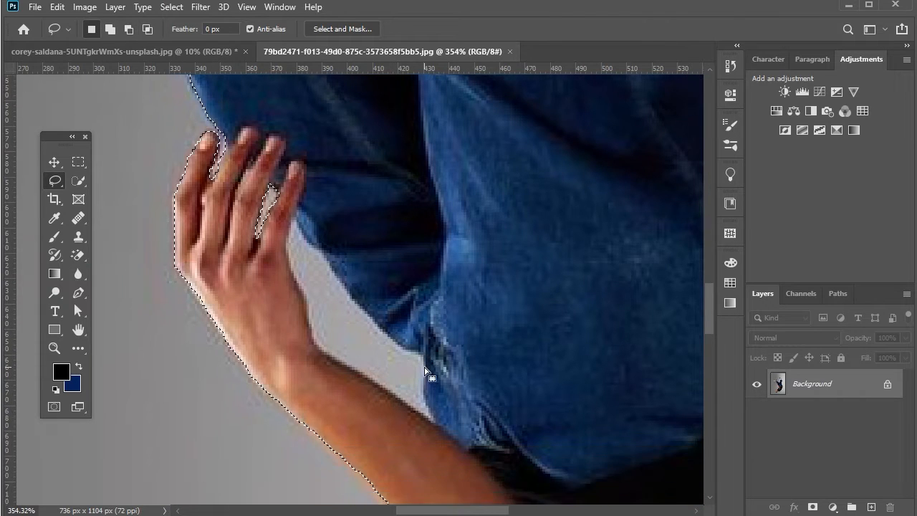
{"action": "scroll", "coordinate": [428, 373], "scroll_direction": "up", "scroll_amount": 1}
{"action": "scroll", "coordinate": [103, 180], "scroll_direction": "up", "scroll_amount": 1}
{"action": "left_click", "coordinate": [84, 180]}
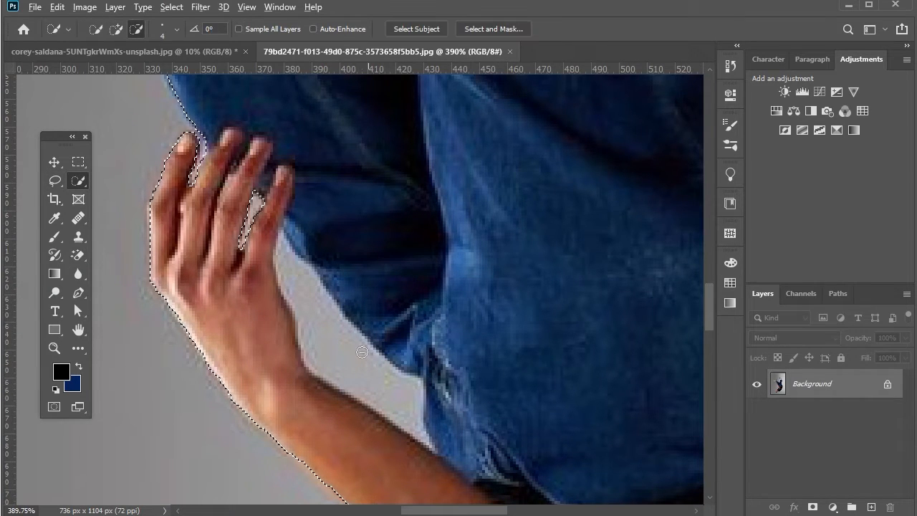
{"action": "left_click", "coordinate": [337, 355], "text": "alt"}
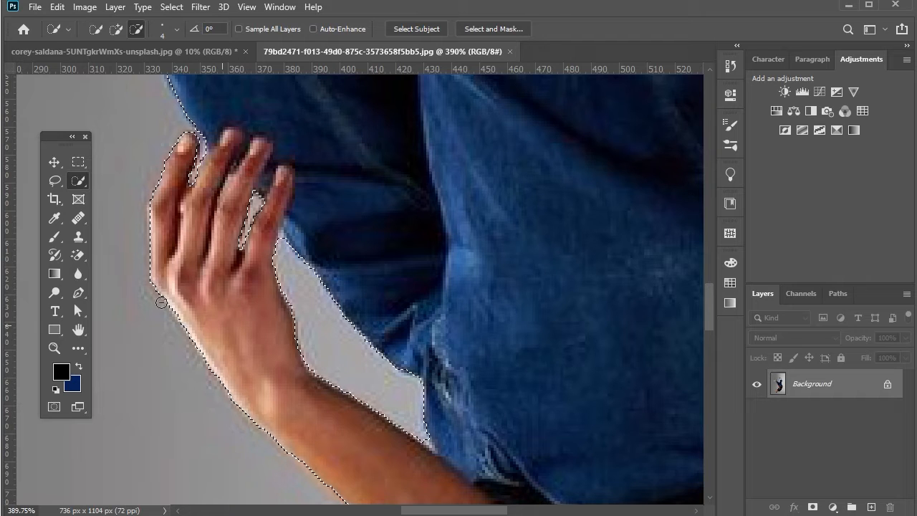
Step: Add the protruding lens of the glasses beside the nose to the selection with the Lasso tool
{"action": "left_click", "coordinate": [57, 183]}
{"action": "scroll", "coordinate": [208, 222], "scroll_direction": "down", "scroll_amount": 5}
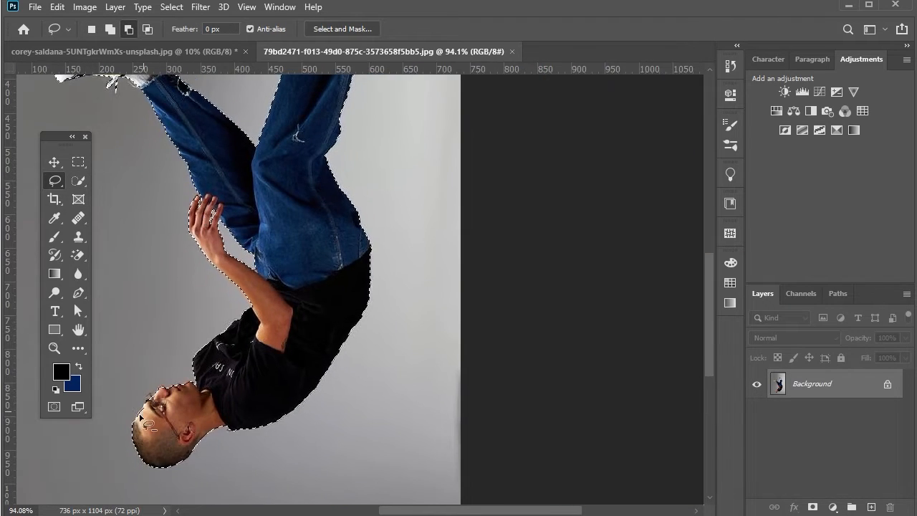
{"action": "scroll", "coordinate": [136, 406], "scroll_direction": "up", "scroll_amount": 3}
{"action": "scroll", "coordinate": [136, 406], "scroll_direction": "up", "scroll_amount": 4}
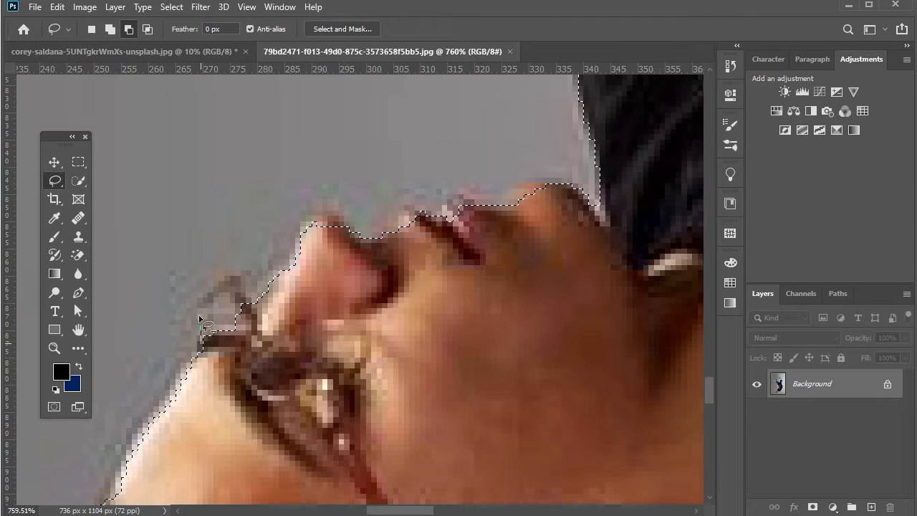
{"action": "mouse_move", "coordinate": [198, 304]}
{"action": "left_mouse_down"}
{"action": "mouse_move", "coordinate": [238, 276]}
{"action": "mouse_move", "coordinate": [255, 298]}
{"action": "mouse_move", "coordinate": [237, 275]}
{"action": "mouse_move", "coordinate": [184, 306]}
{"action": "left_mouse_up"}
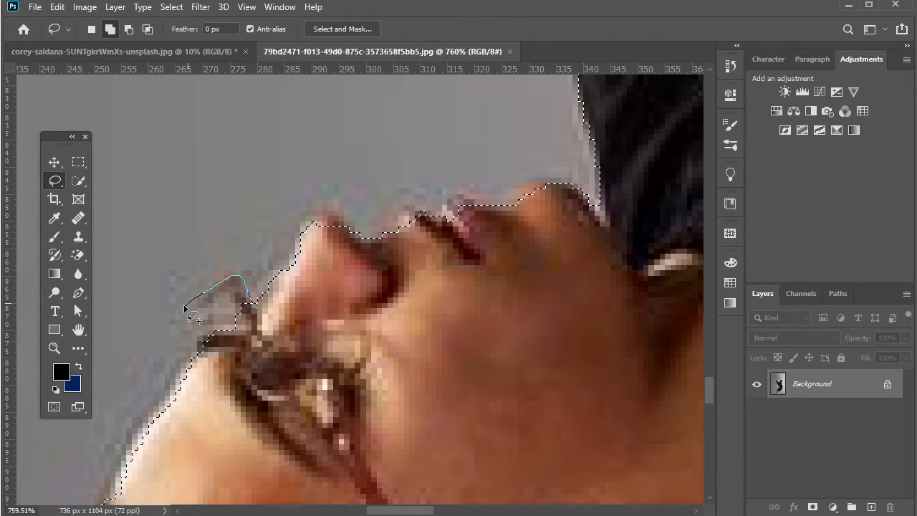
{"action": "left_click_drag", "start_coordinate": [198, 349], "coordinate": [199, 350]}
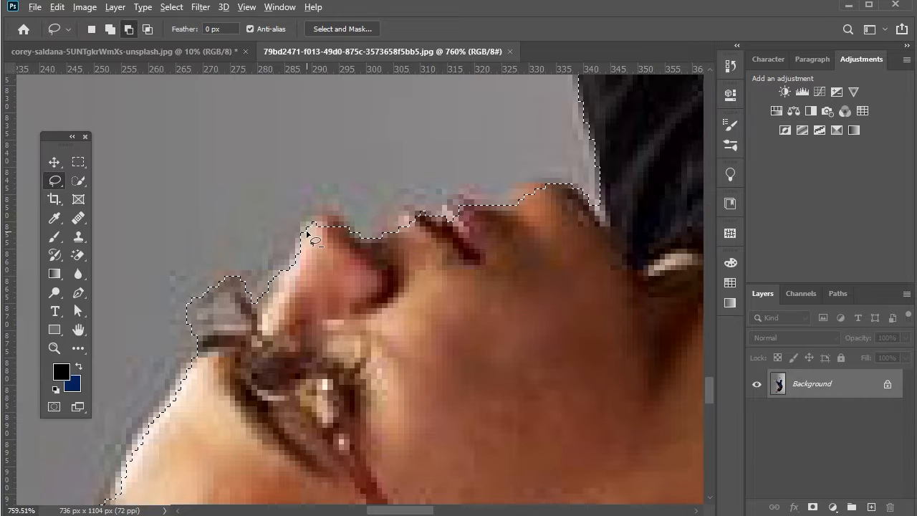
Step: Add the missing edges of the nose tip, lips and chin to the selection with the Lasso tool
{"action": "left_click_drag", "start_coordinate": [310, 230], "coordinate": [349, 231]}
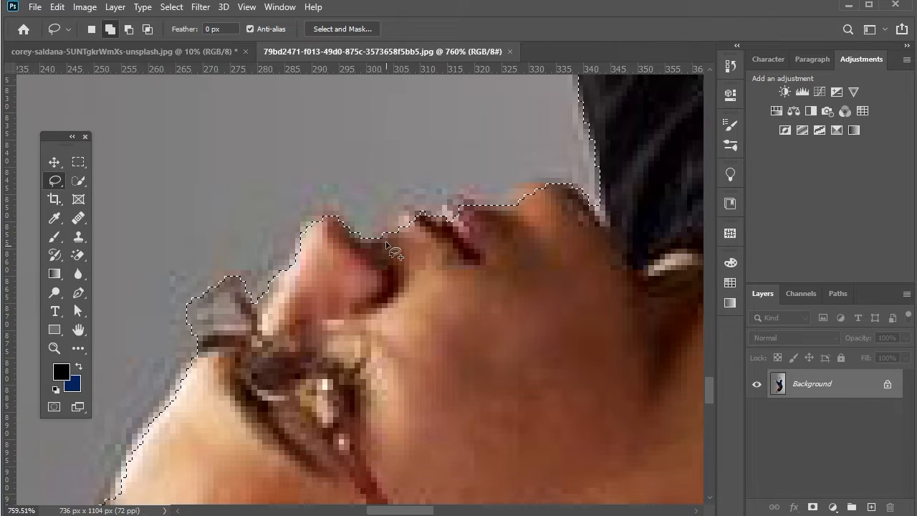
{"action": "mouse_move", "coordinate": [408, 214]}
{"action": "left_mouse_down"}
{"action": "mouse_move", "coordinate": [451, 227]}
{"action": "mouse_move", "coordinate": [441, 206]}
{"action": "mouse_move", "coordinate": [457, 199]}
{"action": "mouse_move", "coordinate": [515, 212]}
{"action": "left_mouse_up"}
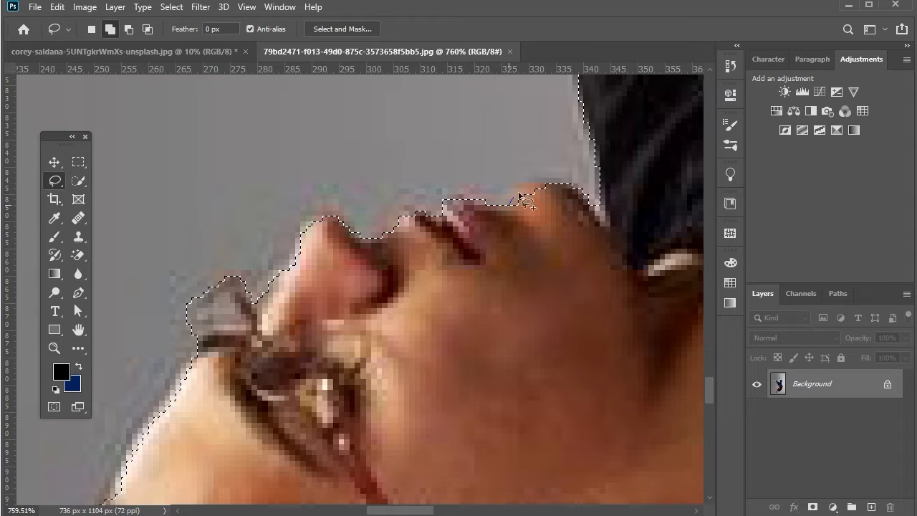
{"action": "scroll", "coordinate": [515, 225], "scroll_direction": "down", "scroll_amount": 10}
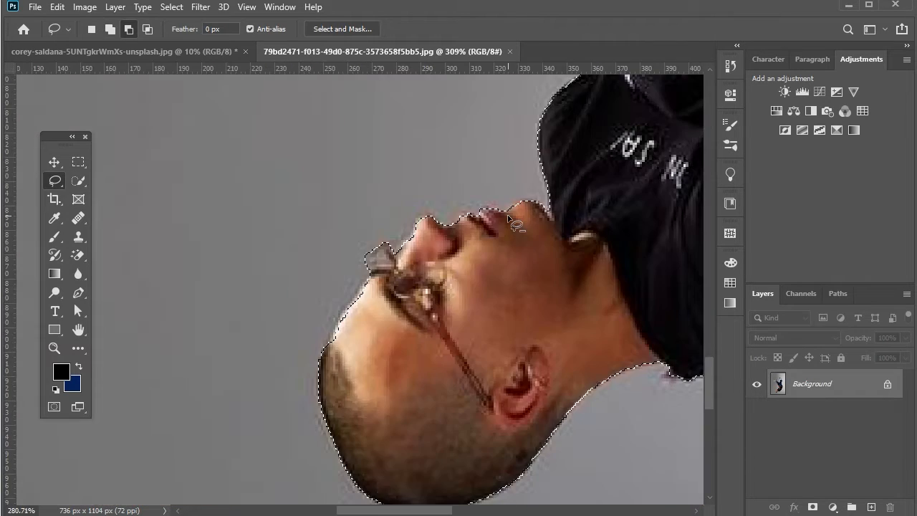
Step: Refine the selection in Select and Mask with Smooth 31, Feather 0.0 px and Contrast 33%, and output it to a layer mask
{"action": "scroll", "coordinate": [515, 225], "scroll_direction": "up", "scroll_amount": 3}
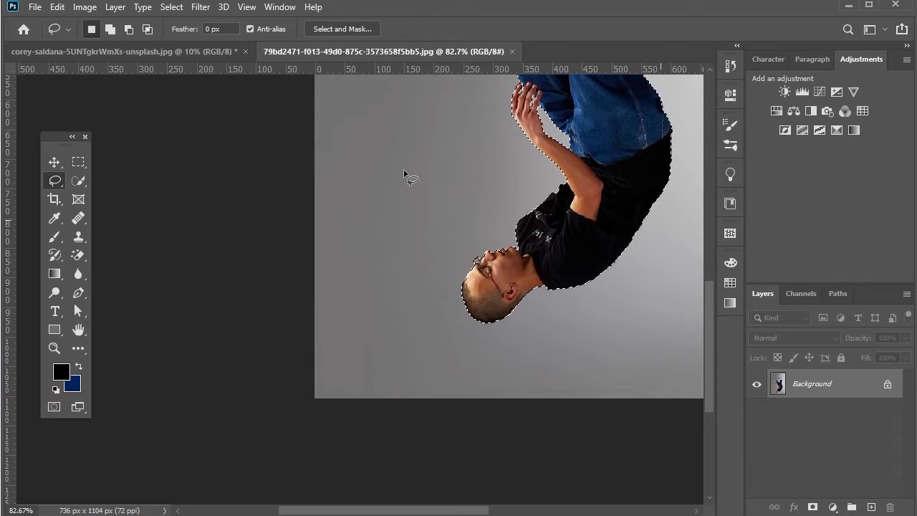
{"action": "scroll", "coordinate": [389, 180], "scroll_direction": "right", "scroll_amount": 3}
{"action": "key", "text": "ctrl+0"}
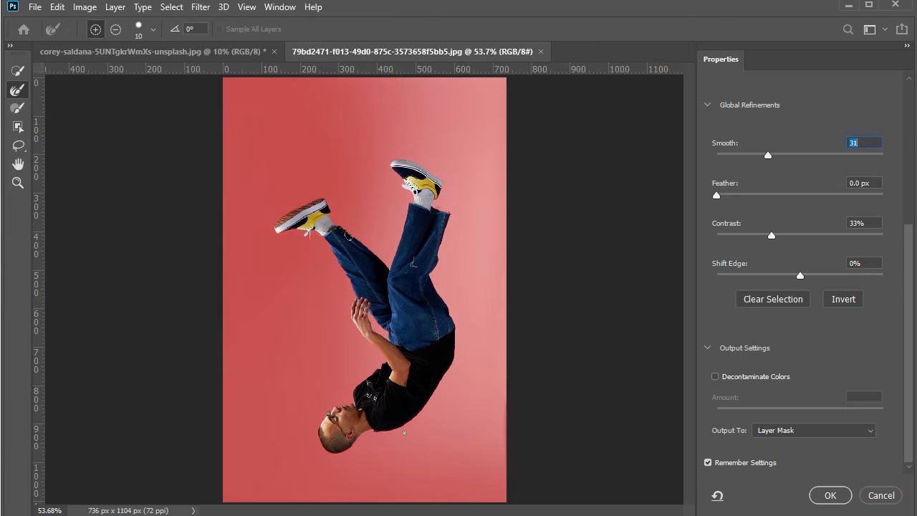
{"action": "left_click", "coordinate": [823, 494]}
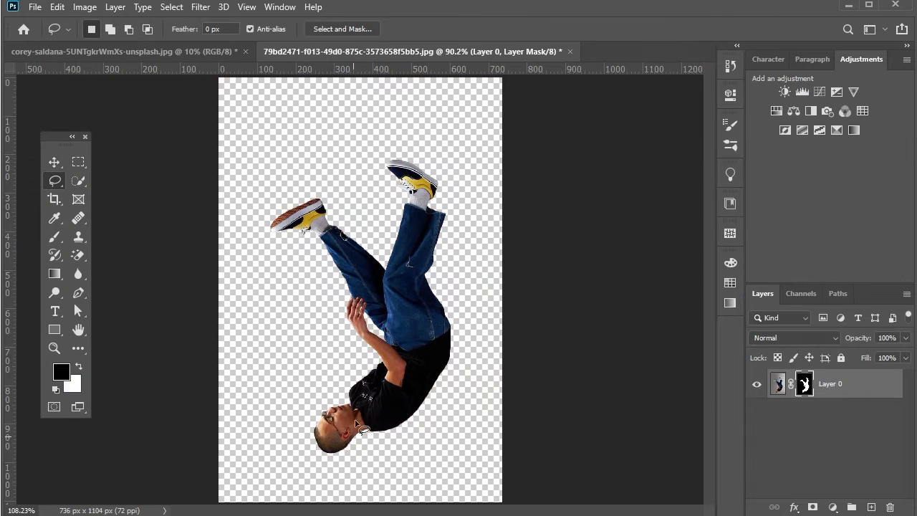
Step: Choose the Brush tool for cleaning the mask between chin and shirt, and reduce its size to 9 px
{"action": "scroll", "coordinate": [356, 406], "scroll_direction": "up", "scroll_amount": 4}
{"action": "scroll", "coordinate": [356, 406], "scroll_direction": "up", "scroll_amount": 11}
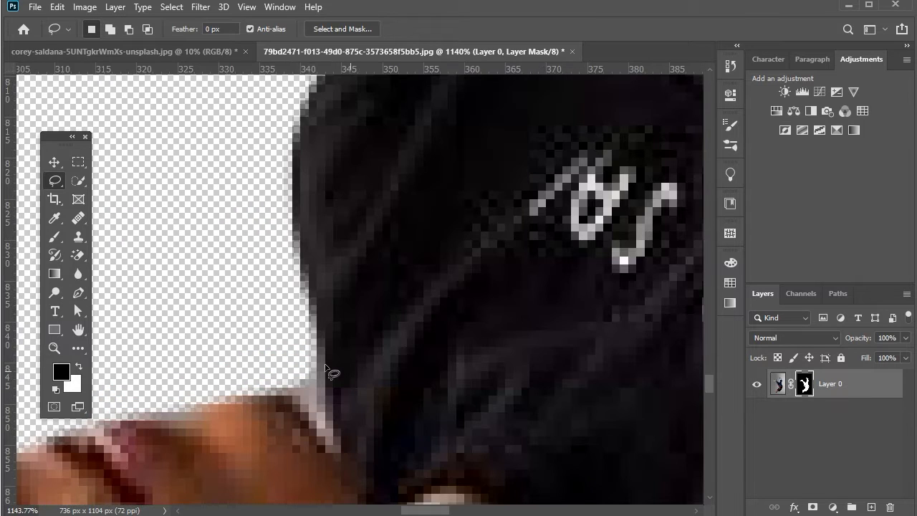
{"action": "scroll", "coordinate": [346, 318], "scroll_direction": "up", "scroll_amount": 2}
{"action": "scroll", "coordinate": [194, 260], "scroll_direction": "down", "scroll_amount": 1}
{"action": "left_click", "coordinate": [54, 237]}
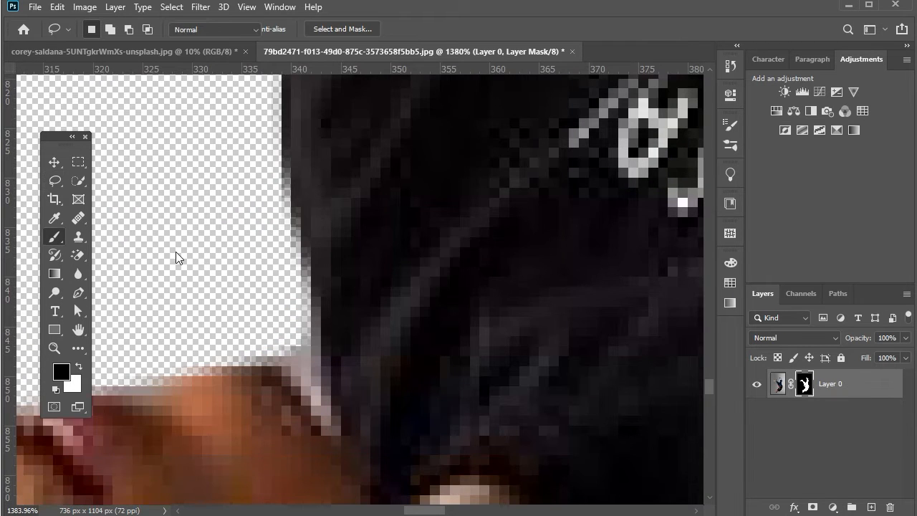
{"action": "right_click", "coordinate": [176, 251]}
{"action": "left_click", "coordinate": [228, 349]}
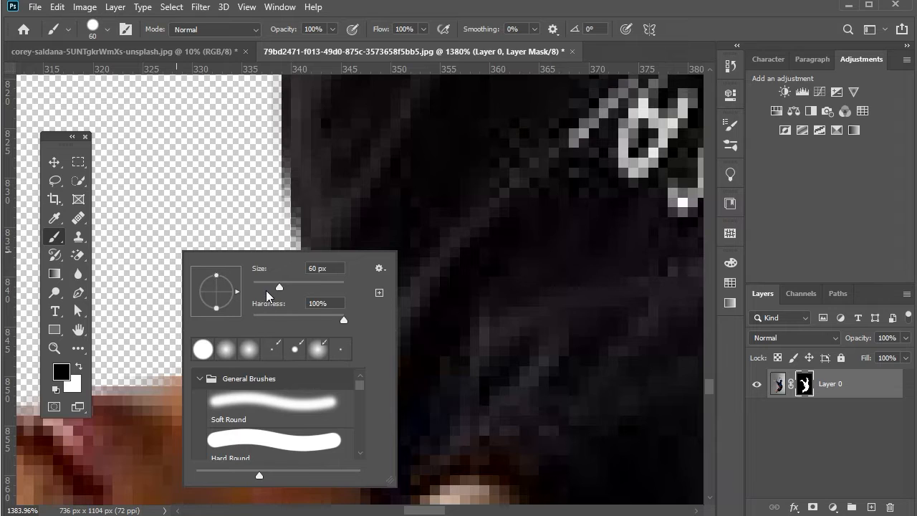
{"action": "left_click_drag", "start_coordinate": [279, 287], "coordinate": [257, 286]}
{"action": "key", "text": "Return"}
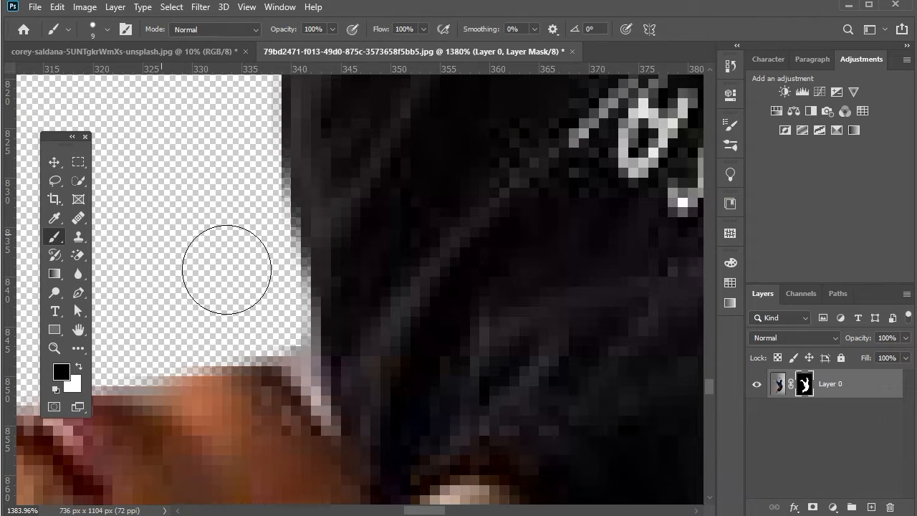
Step: Shrink the brush to 1 px and paint black on the layer mask over the leftover background between chin and shirt
{"action": "key", "text": "bracketleft"}
{"action": "key", "text": "bracketleft"}
{"action": "key", "text": "bracketleft"}
{"action": "key", "text": "bracketleft"}
{"action": "key", "text": "bracketleft"}
{"action": "key", "text": "bracketleft"}
{"action": "key", "text": "bracketleft"}
{"action": "key", "text": "bracketleft"}
{"action": "mouse_move", "coordinate": [307, 349]}
{"action": "left_mouse_down"}
{"action": "mouse_move", "coordinate": [329, 424]}
{"action": "mouse_move", "coordinate": [293, 366]}
{"action": "mouse_move", "coordinate": [257, 352]}
{"action": "mouse_move", "coordinate": [314, 358]}
{"action": "mouse_move", "coordinate": [310, 366]}
{"action": "mouse_move", "coordinate": [302, 358]}
{"action": "mouse_move", "coordinate": [303, 379]}
{"action": "mouse_move", "coordinate": [325, 426]}
{"action": "mouse_move", "coordinate": [274, 364]}
{"action": "left_mouse_up"}
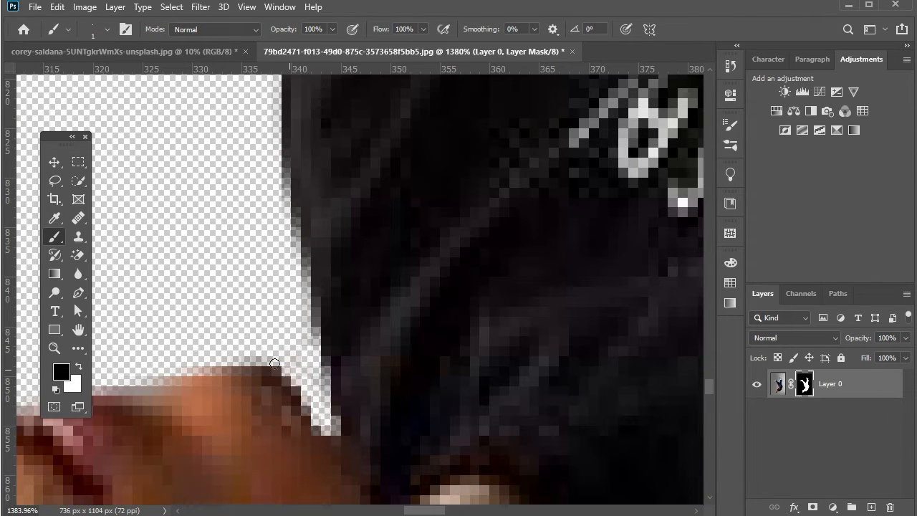
{"action": "scroll", "coordinate": [308, 320], "scroll_direction": "down", "scroll_amount": 10}
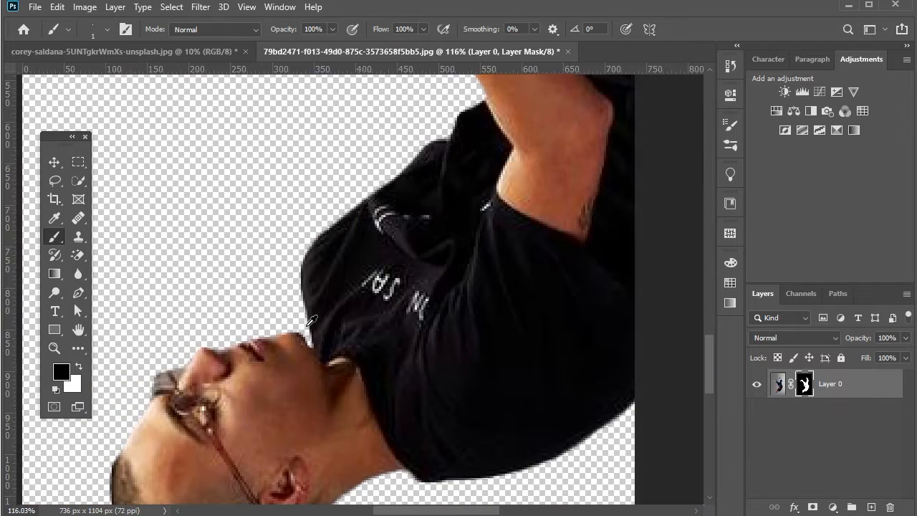
Step: Convert the masked layer with the cut-out man to a Smart Object
{"action": "key", "text": "ctrl+0"}
{"action": "left_click", "coordinate": [55, 162]}
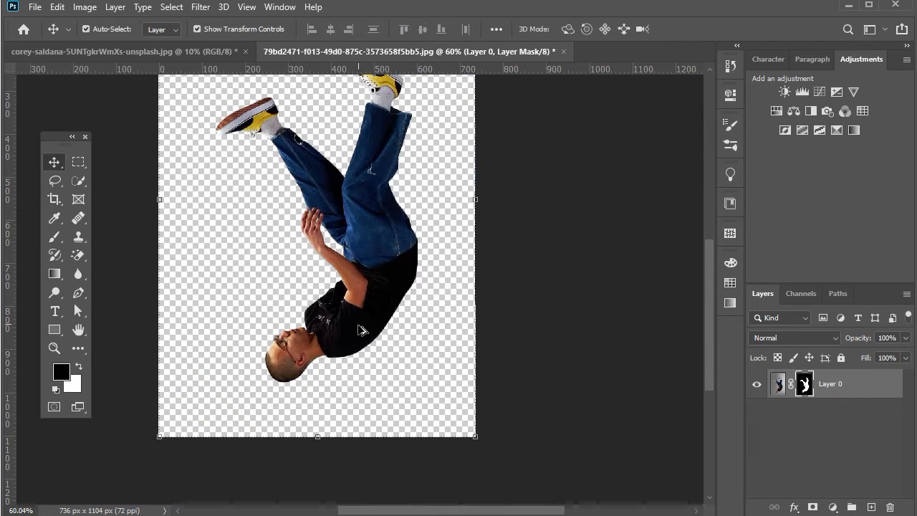
{"action": "right_click", "coordinate": [841, 380]}
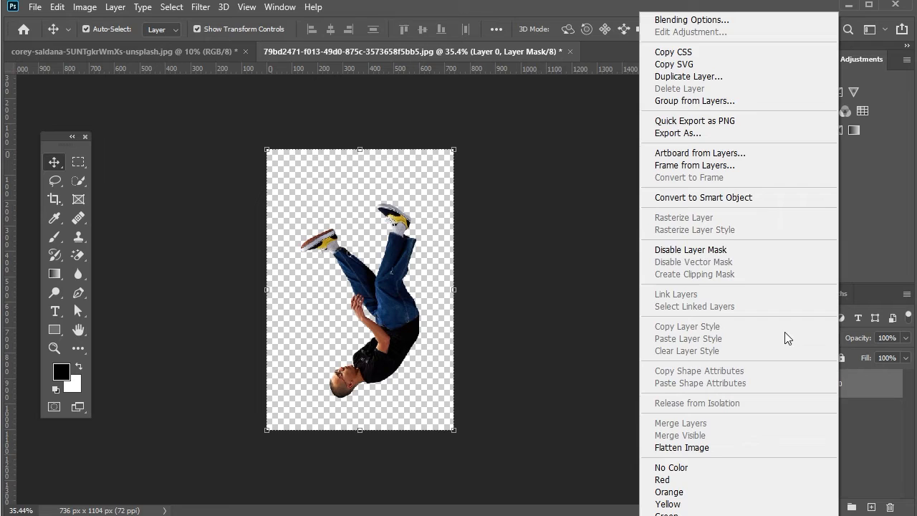
{"action": "left_click", "coordinate": [723, 203]}
{"action": "left_click", "coordinate": [536, 304]}
{"action": "scroll", "coordinate": [530, 306], "scroll_direction": "up", "scroll_amount": 3}
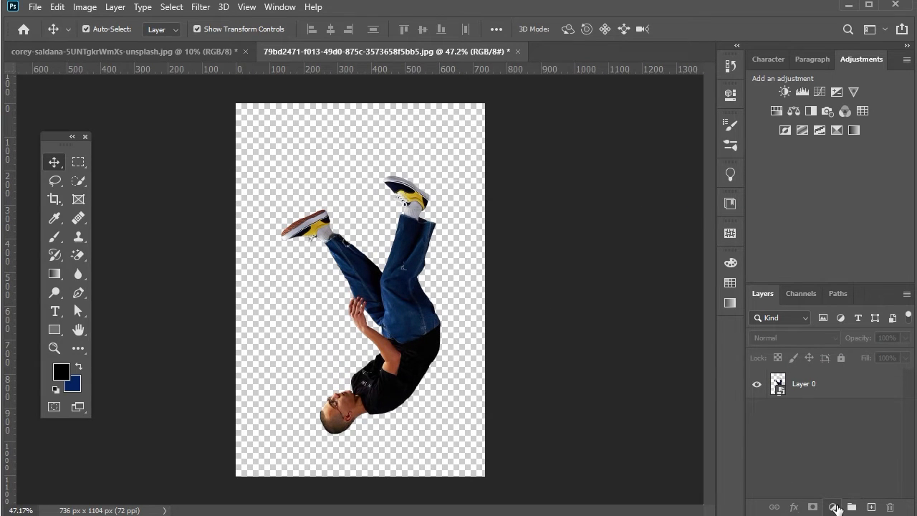
Step: Duplicate the Smart Object layer of the man
{"action": "left_click", "coordinate": [834, 506]}
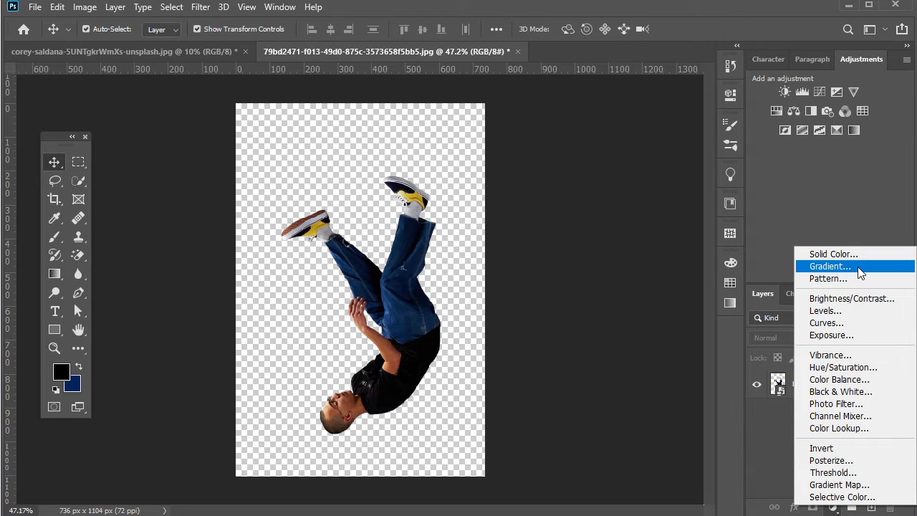
{"action": "key", "text": "Escape"}
{"action": "left_click", "coordinate": [813, 387]}
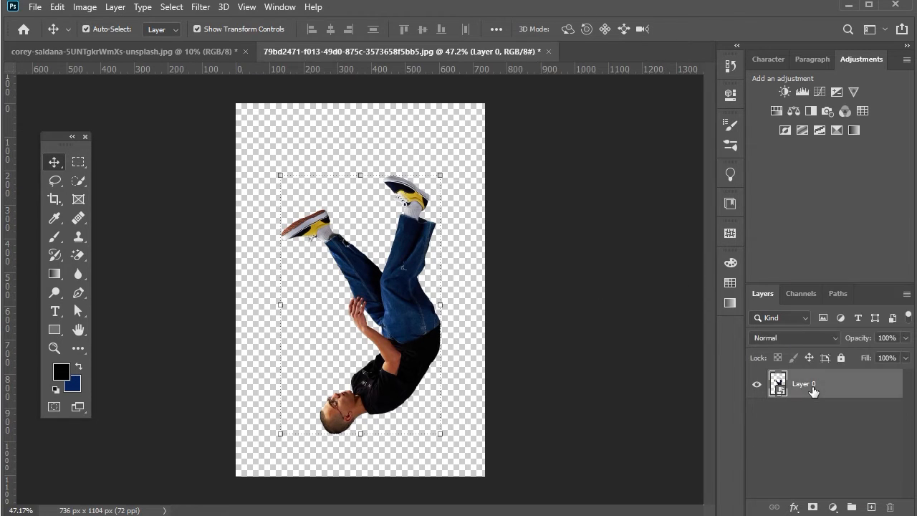
{"action": "left_click_drag", "start_coordinate": [832, 393], "coordinate": [870, 507]}
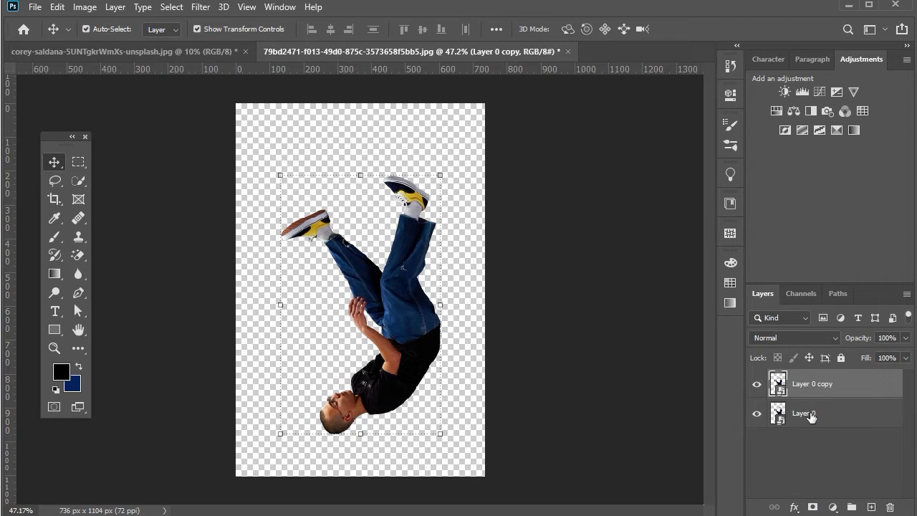
Step: Add a linear Gradient Fill layer above Layer 0, using the Black, White preset from the Basics group
{"action": "left_click", "coordinate": [810, 414]}
{"action": "left_click", "coordinate": [832, 506]}
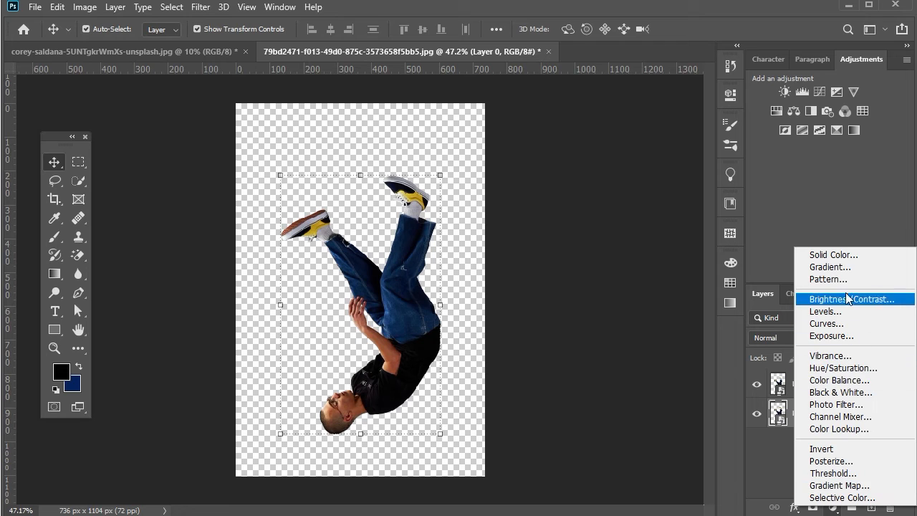
{"action": "left_click", "coordinate": [825, 269]}
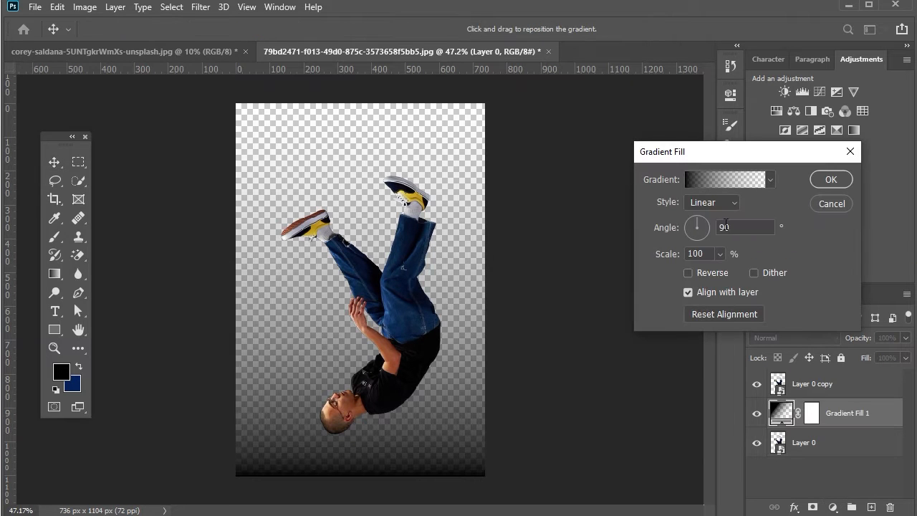
{"action": "left_click", "coordinate": [714, 180]}
{"action": "left_click", "coordinate": [590, 179]}
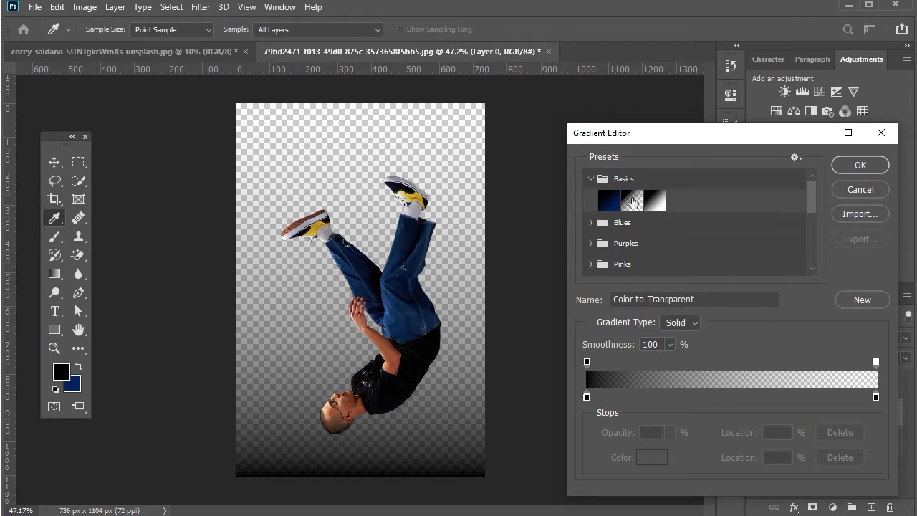
{"action": "left_click", "coordinate": [654, 200]}
{"action": "key", "text": "Return"}
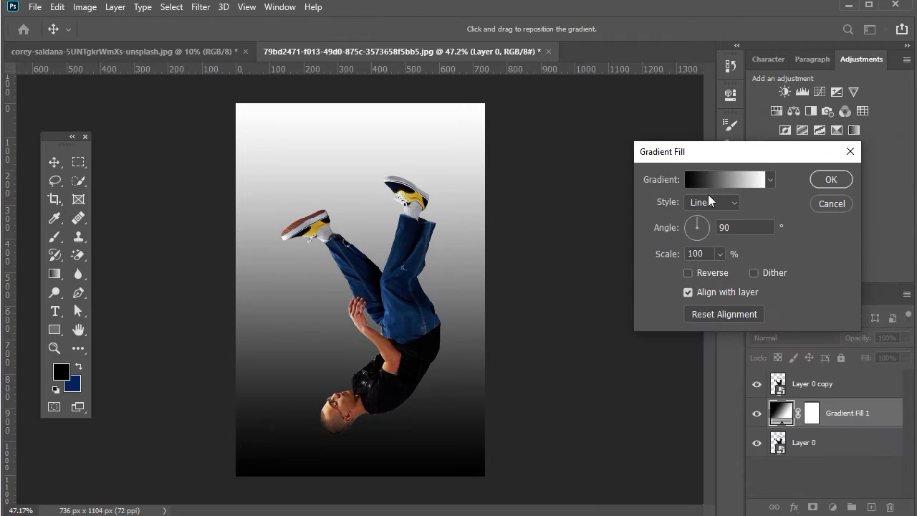
Step: Recolor the gradient's black stop to the light gray bababa
{"action": "left_click", "coordinate": [700, 184]}
{"action": "left_click", "coordinate": [587, 397]}
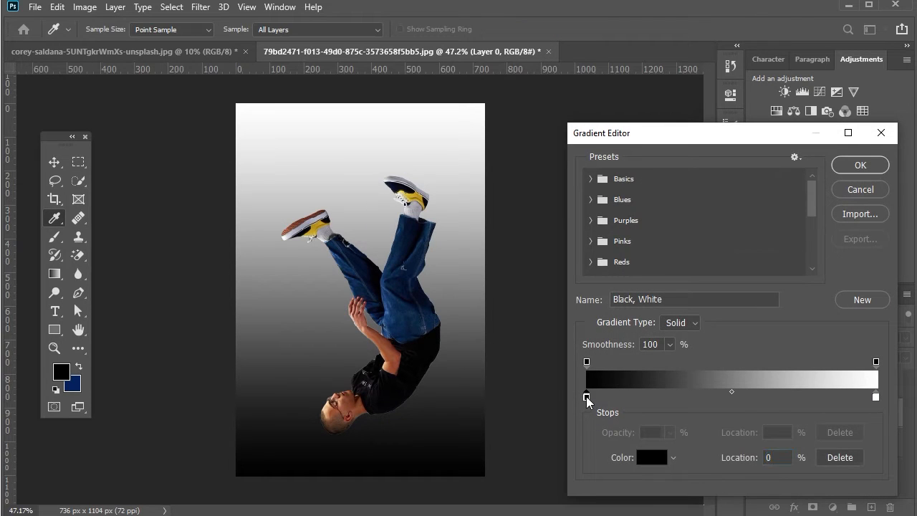
{"action": "left_click", "coordinate": [651, 457]}
{"action": "mouse_move", "coordinate": [581, 274]}
{"action": "left_mouse_down"}
{"action": "mouse_move", "coordinate": [526, 280]}
{"action": "mouse_move", "coordinate": [538, 270]}
{"action": "left_mouse_up"}
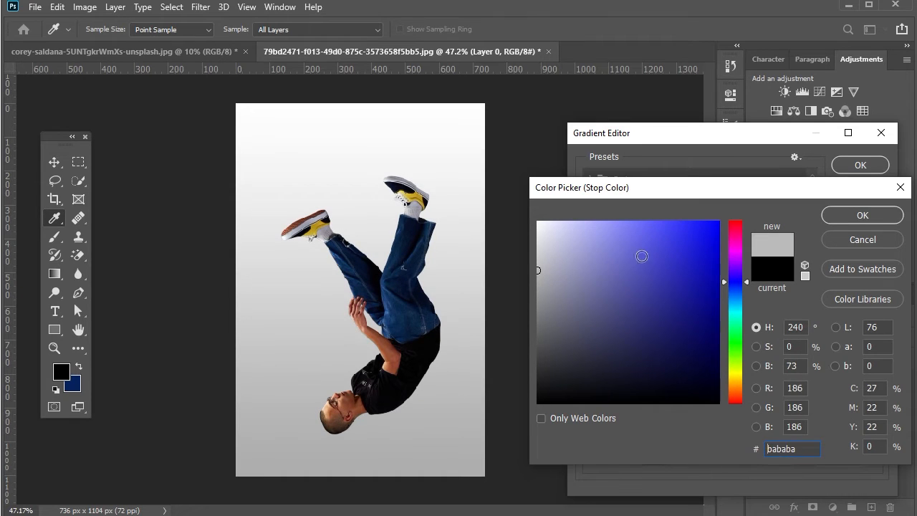
{"action": "left_click", "coordinate": [844, 214]}
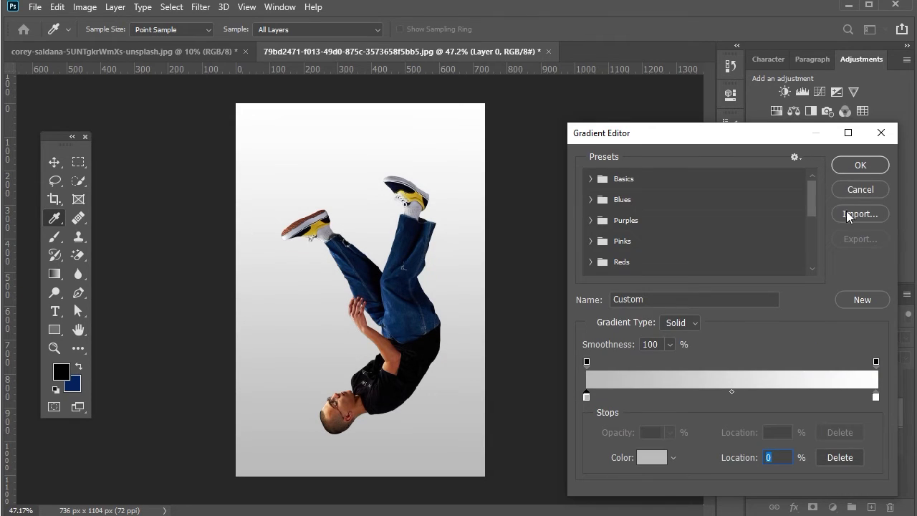
{"action": "left_click", "coordinate": [860, 165]}
Step: Reverse and dither the gradient fill, and set the color of its stop at location 0% to cccccc
{"action": "left_click", "coordinate": [687, 273]}
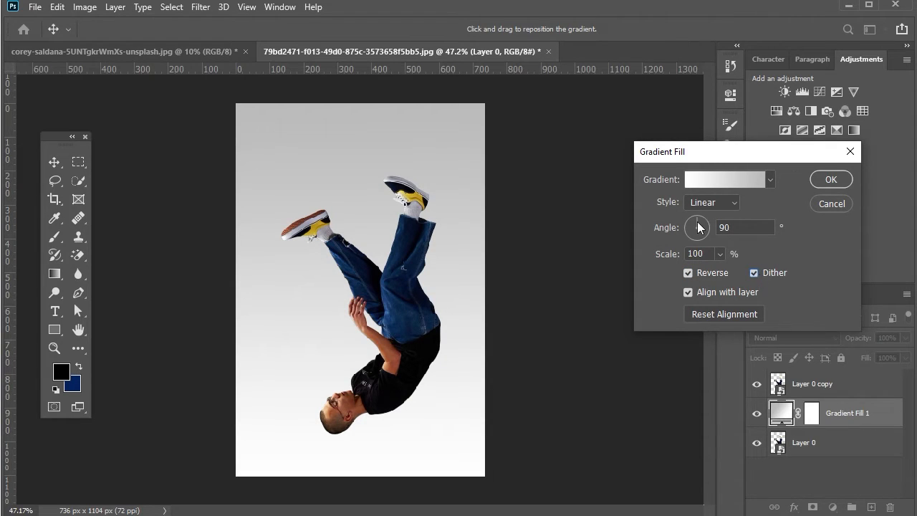
{"action": "left_click", "coordinate": [704, 180]}
{"action": "left_click", "coordinate": [587, 396]}
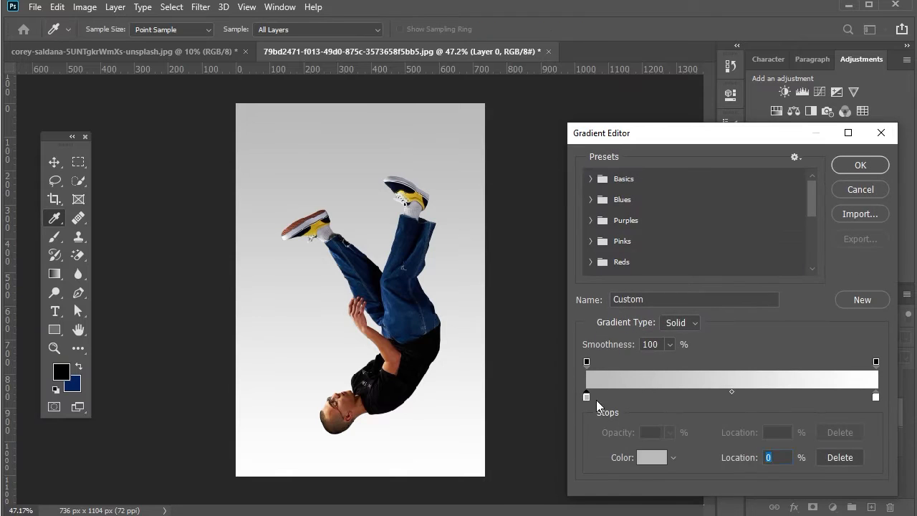
{"action": "left_click", "coordinate": [654, 459]}
{"action": "type", "text": "cccccc"}
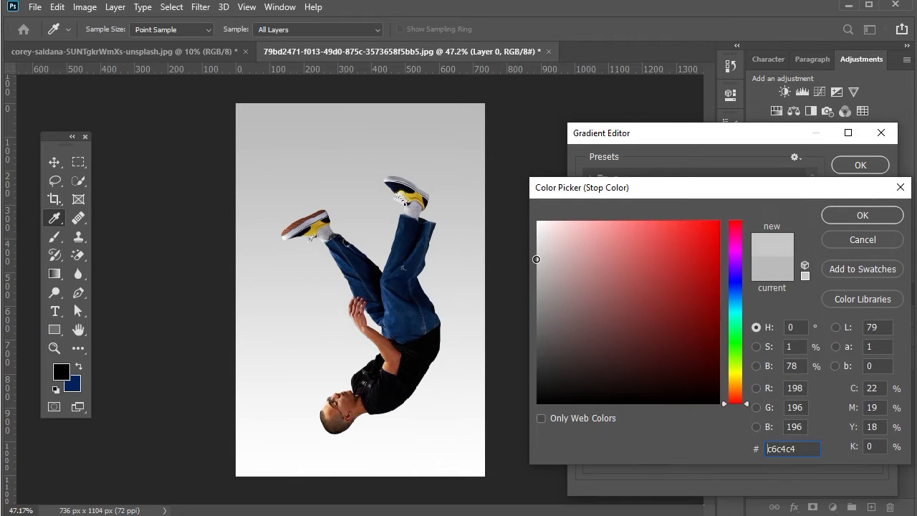
{"action": "left_click", "coordinate": [862, 219]}
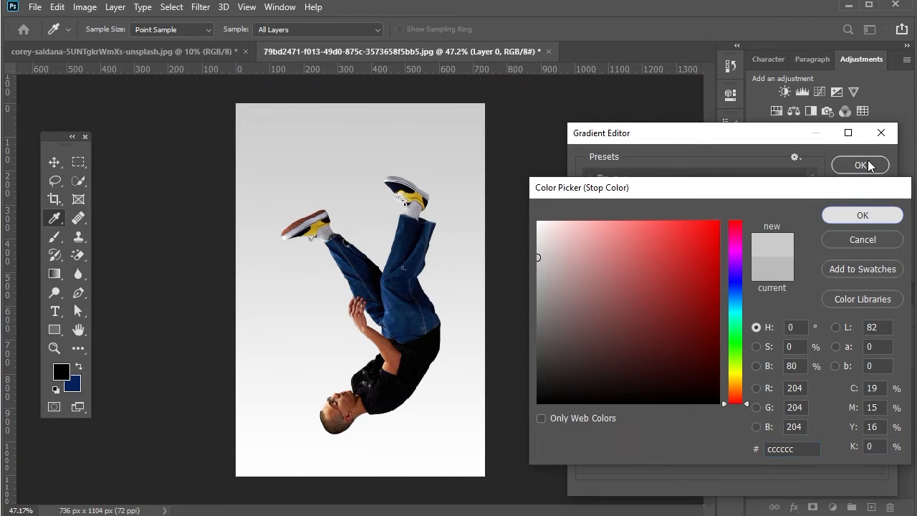
{"action": "left_click", "coordinate": [865, 165]}
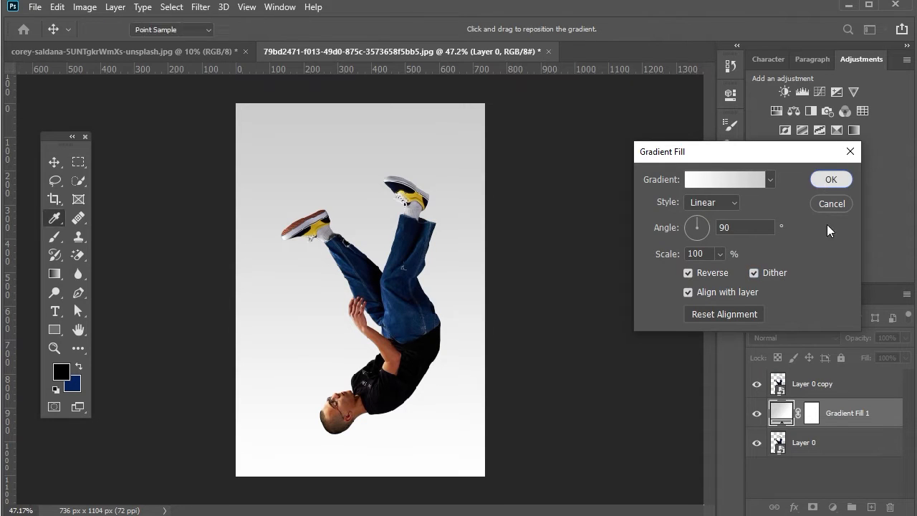
{"action": "key", "text": "Return"}
Step: Place the gradient fill layer beneath both man layers and scale the two man layers down together from the lower edge
{"action": "left_click_drag", "start_coordinate": [843, 423], "coordinate": [840, 457]}
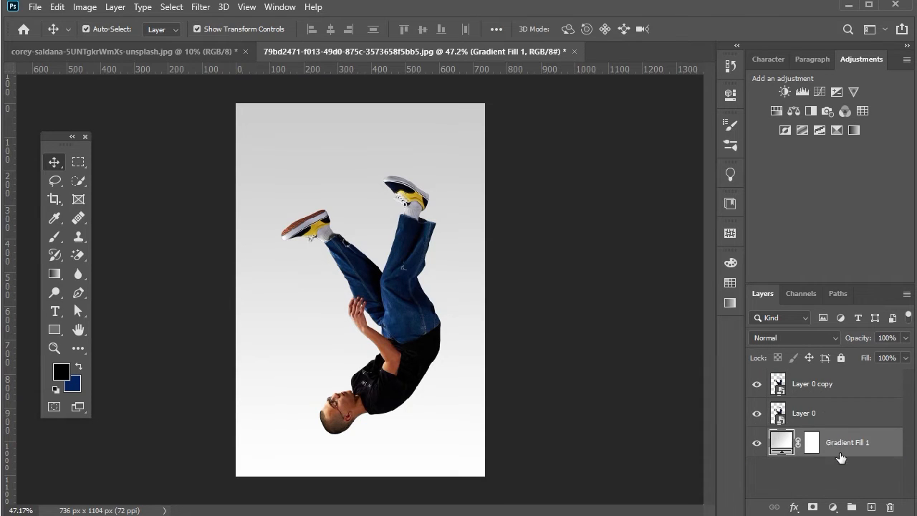
{"action": "left_click", "coordinate": [826, 421]}
{"action": "left_click", "coordinate": [820, 385], "text": "shift"}
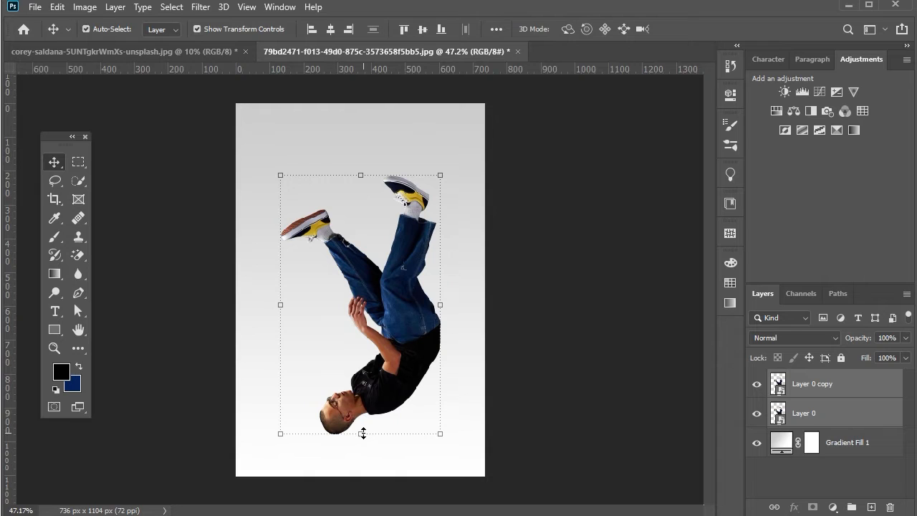
{"action": "left_click_drag", "start_coordinate": [364, 434], "coordinate": [367, 387]}
{"action": "key", "text": "Return"}
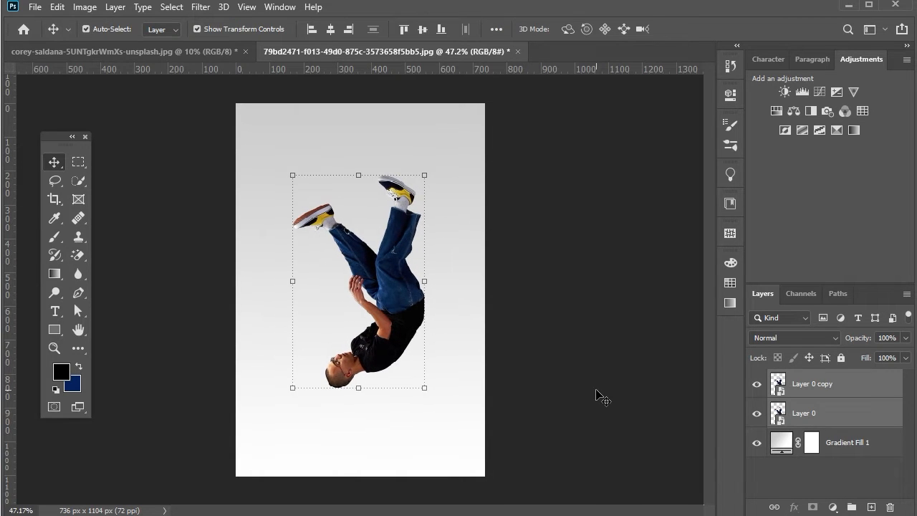
Step: Apply a Motion Blur filter to Layer 0 with an angle of 90° and a distance of 103 pixels
{"action": "left_click", "coordinate": [848, 424]}
{"action": "left_click", "coordinate": [201, 7]}
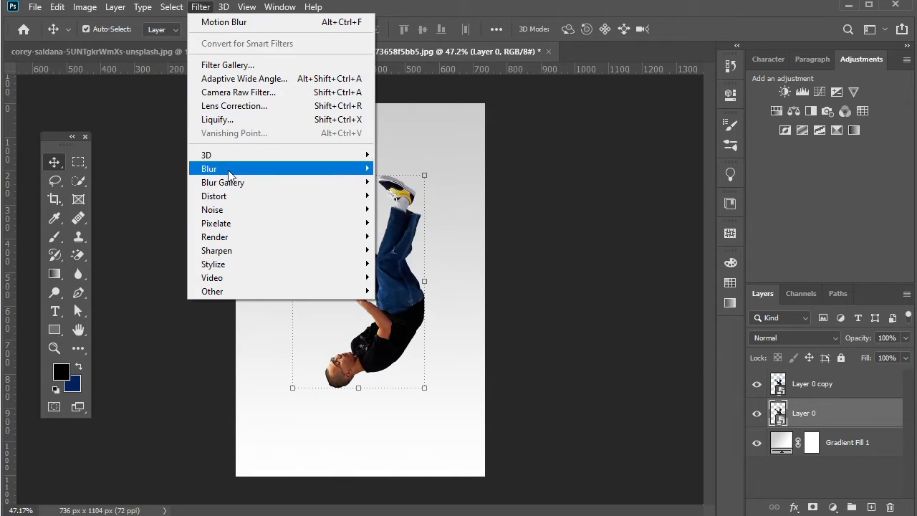
{"action": "mouse_move", "coordinate": [366, 172]}
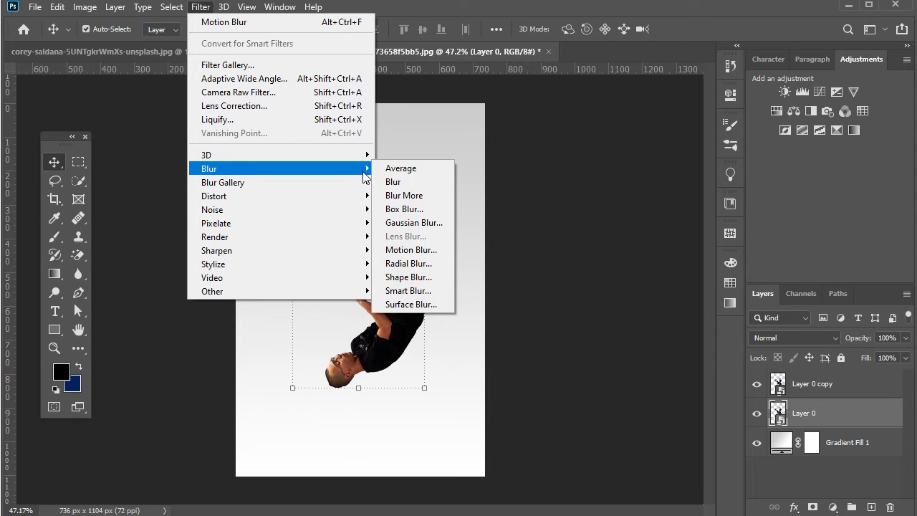
{"action": "left_click", "coordinate": [419, 250]}
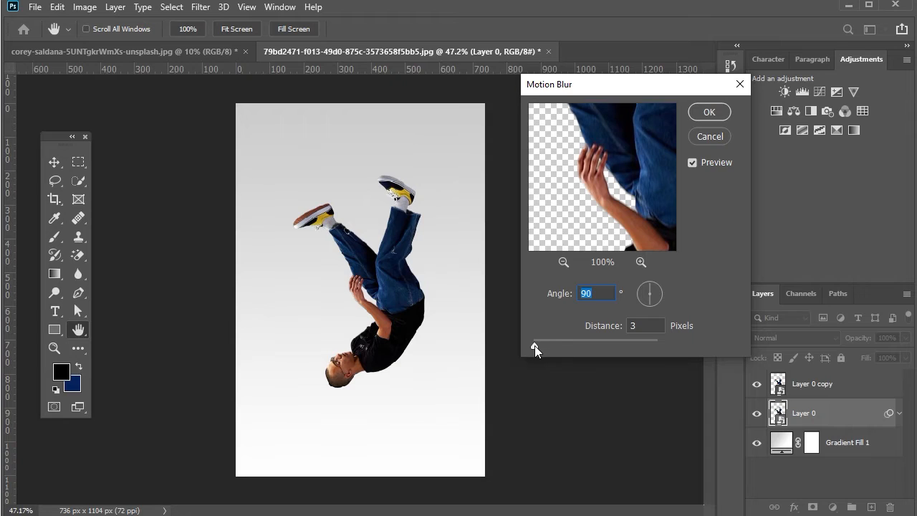
{"action": "left_click_drag", "start_coordinate": [534, 345], "coordinate": [550, 346]}
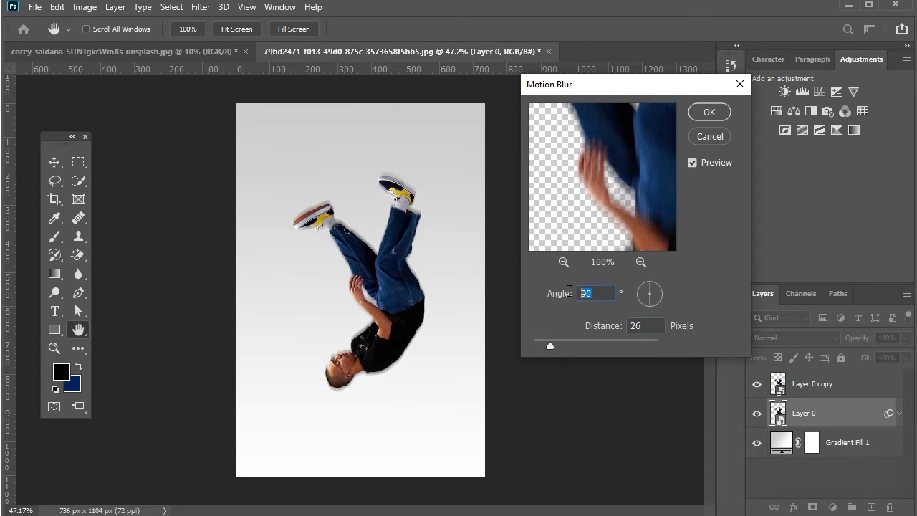
{"action": "left_click_drag", "start_coordinate": [547, 346], "coordinate": [576, 343]}
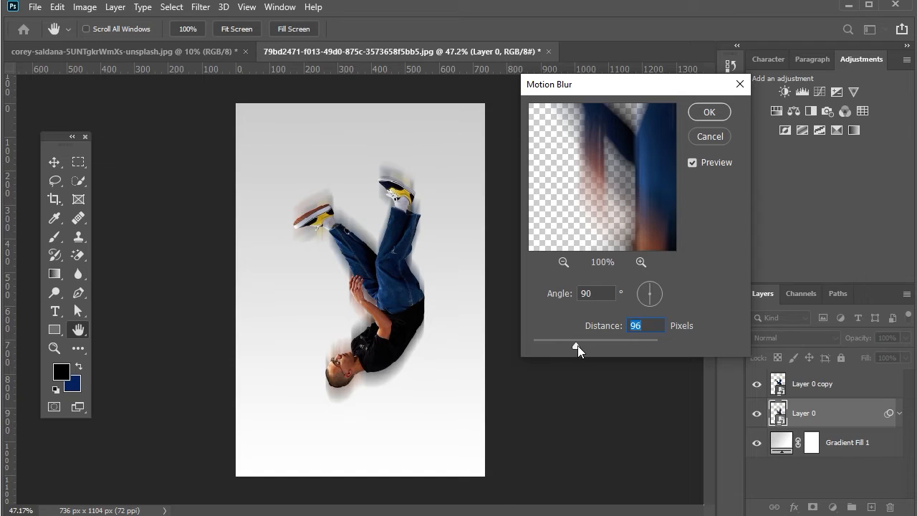
{"action": "left_click_drag", "start_coordinate": [577, 345], "coordinate": [577, 343]}
{"action": "left_click", "coordinate": [716, 113]}
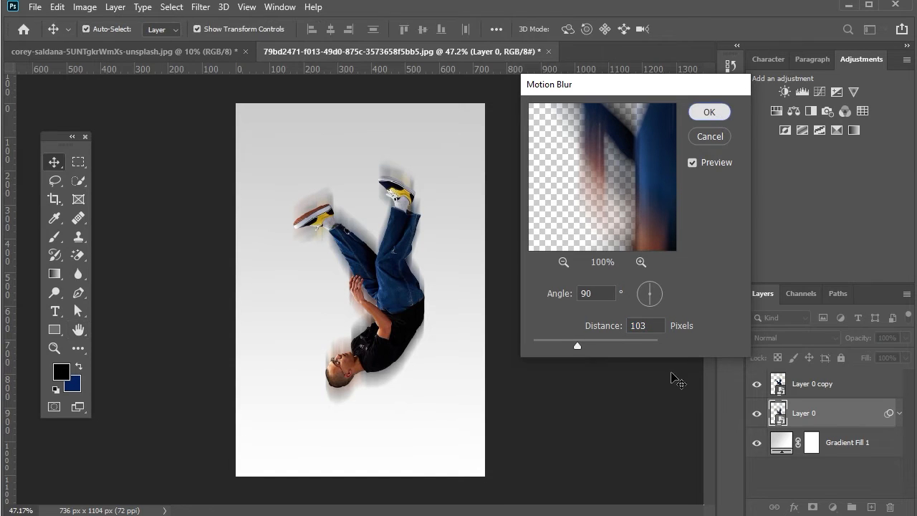
Step: Enlarge the brush to 37 px and paint black on the filter mask to remove the blur below the head and back
{"action": "left_click", "coordinate": [54, 238]}
{"action": "right_click", "coordinate": [262, 285]}
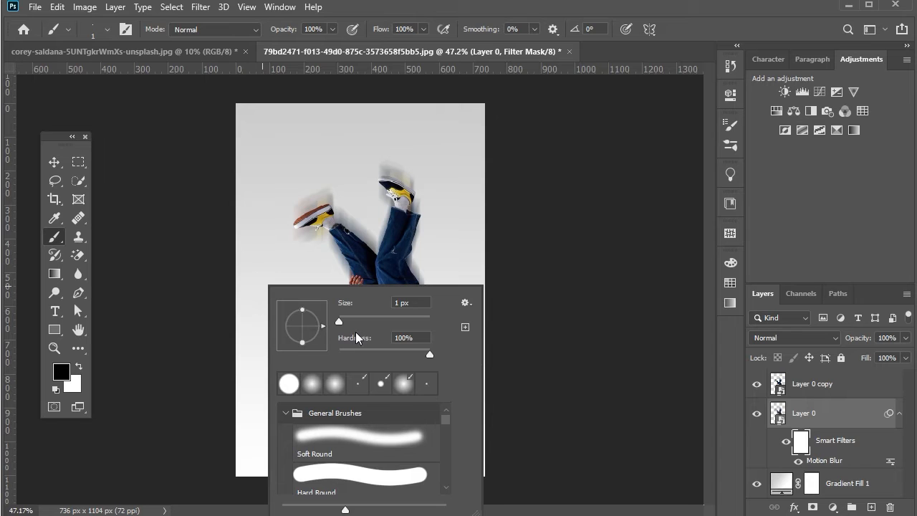
{"action": "left_click", "coordinate": [356, 321]}
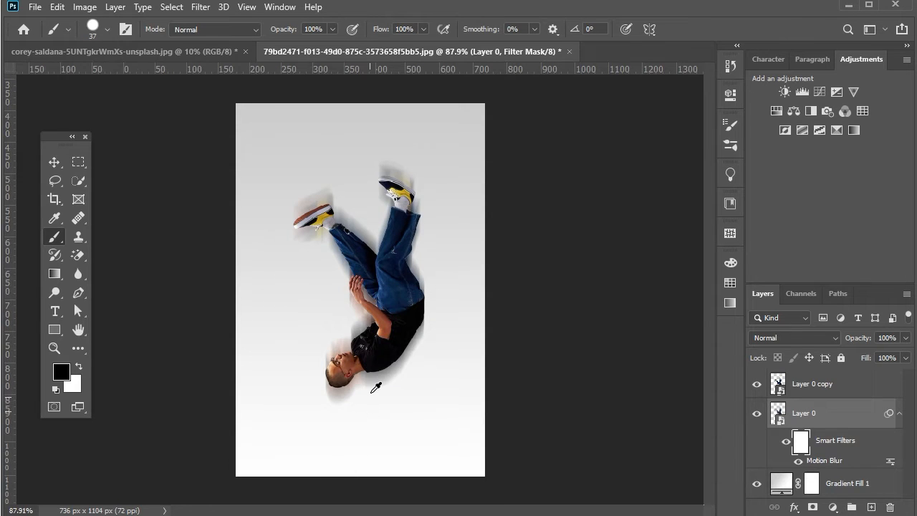
{"action": "scroll", "coordinate": [371, 411], "scroll_direction": "up", "scroll_amount": 3}
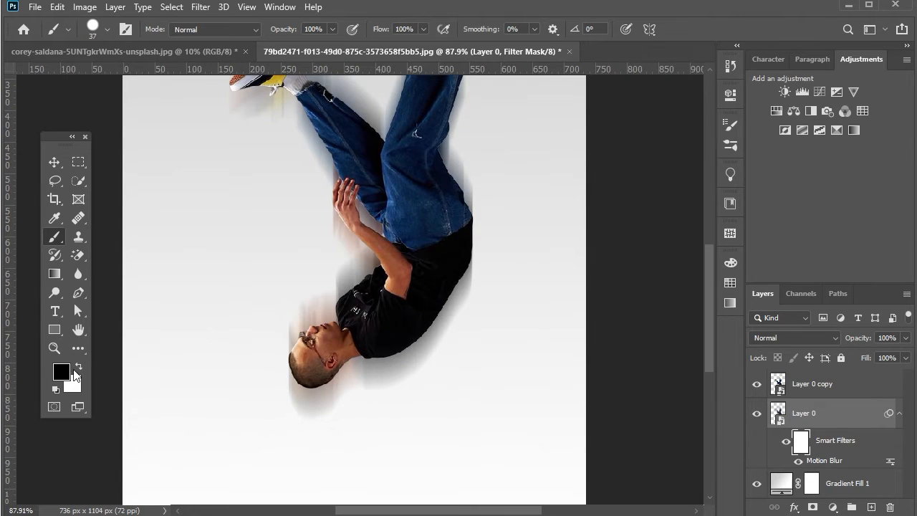
{"action": "mouse_move", "coordinate": [322, 383]}
{"action": "left_mouse_down"}
{"action": "mouse_move", "coordinate": [282, 381]}
{"action": "mouse_move", "coordinate": [304, 382]}
{"action": "mouse_move", "coordinate": [286, 409]}
{"action": "mouse_move", "coordinate": [361, 358]}
{"action": "mouse_move", "coordinate": [307, 399]}
{"action": "mouse_move", "coordinate": [306, 417]}
{"action": "mouse_move", "coordinate": [383, 359]}
{"action": "mouse_move", "coordinate": [336, 371]}
{"action": "mouse_move", "coordinate": [407, 336]}
{"action": "mouse_move", "coordinate": [443, 303]}
{"action": "mouse_move", "coordinate": [479, 242]}
{"action": "mouse_move", "coordinate": [448, 319]}
{"action": "mouse_move", "coordinate": [380, 382]}
{"action": "mouse_move", "coordinate": [450, 349]}
{"action": "mouse_move", "coordinate": [348, 401]}
{"action": "mouse_move", "coordinate": [420, 362]}
{"action": "left_mouse_up"}
{"action": "scroll", "coordinate": [420, 309], "scroll_direction": "up", "scroll_amount": 2}
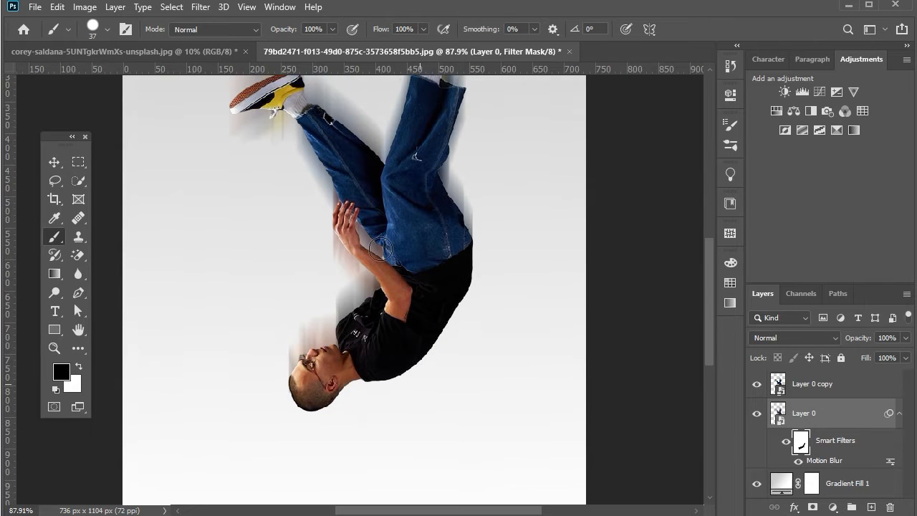
{"action": "scroll", "coordinate": [283, 188], "scroll_direction": "up", "scroll_amount": 3}
{"action": "scroll", "coordinate": [238, 176], "scroll_direction": "up", "scroll_amount": 4}
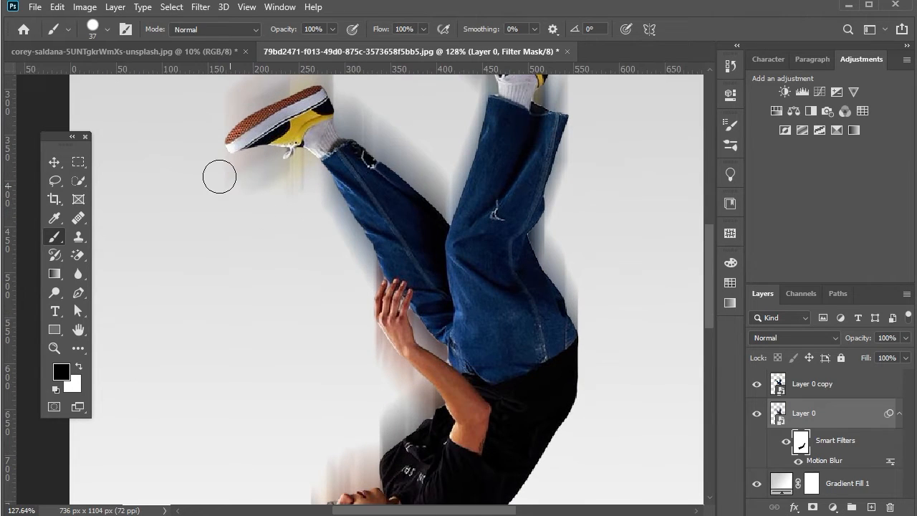
{"action": "scroll", "coordinate": [219, 176], "scroll_direction": "down", "scroll_amount": 8}
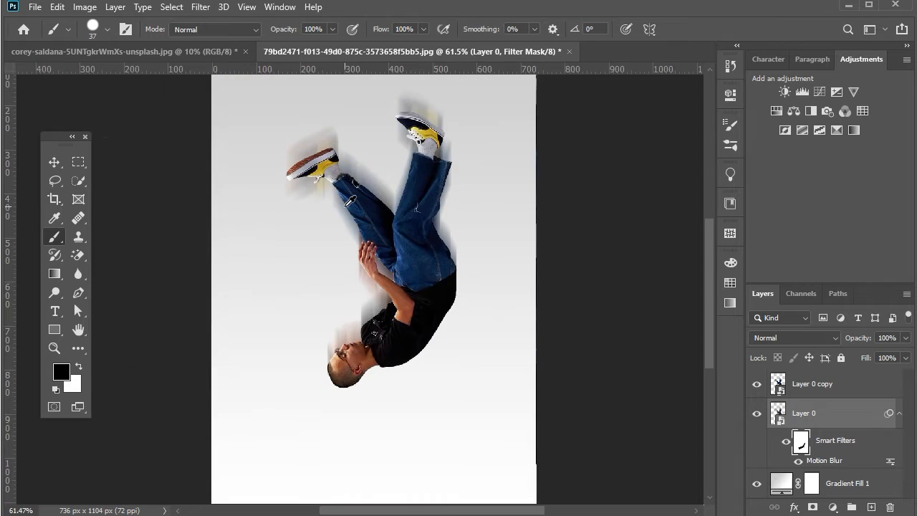
Step: Duplicate the motion-blurred Layer 0 with its filter mask, and hide the duplicate
{"action": "left_click", "coordinate": [55, 161]}
{"action": "key", "text": "ctrl+j"}
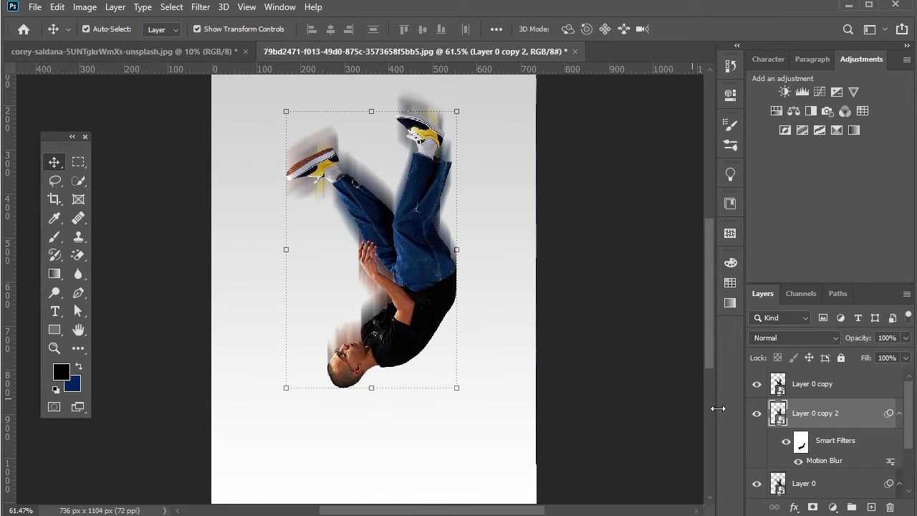
{"action": "left_click", "coordinate": [757, 413]}
{"action": "scroll", "coordinate": [760, 419], "scroll_direction": "down", "scroll_amount": 1}
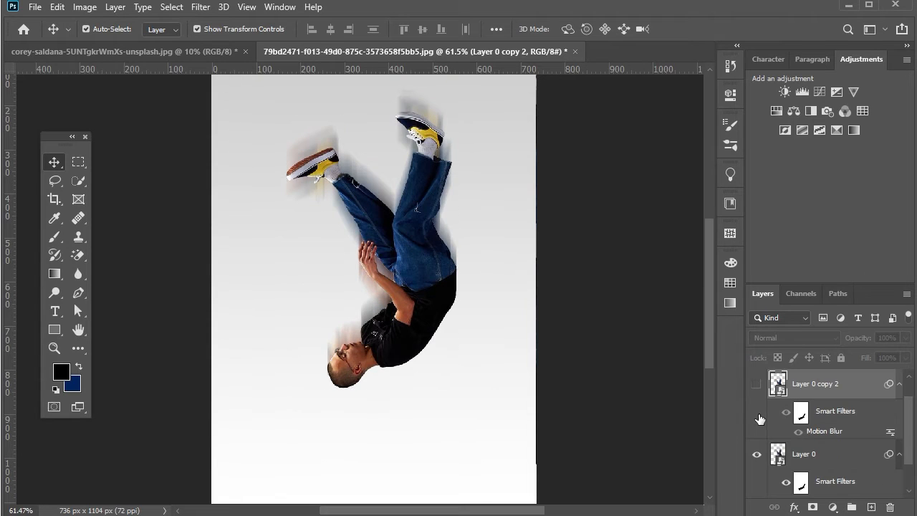
Step: Paint black with the 37 px brush on Layer 0's filter mask to remove the blur below the lower shoe and leg
{"action": "left_click", "coordinate": [802, 483]}
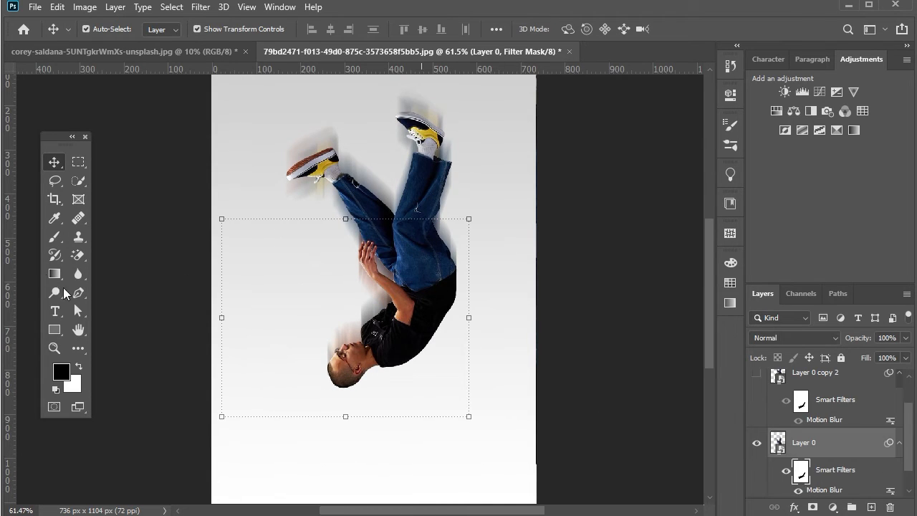
{"action": "left_click", "coordinate": [52, 240]}
{"action": "scroll", "coordinate": [329, 215], "scroll_direction": "up", "scroll_amount": 3}
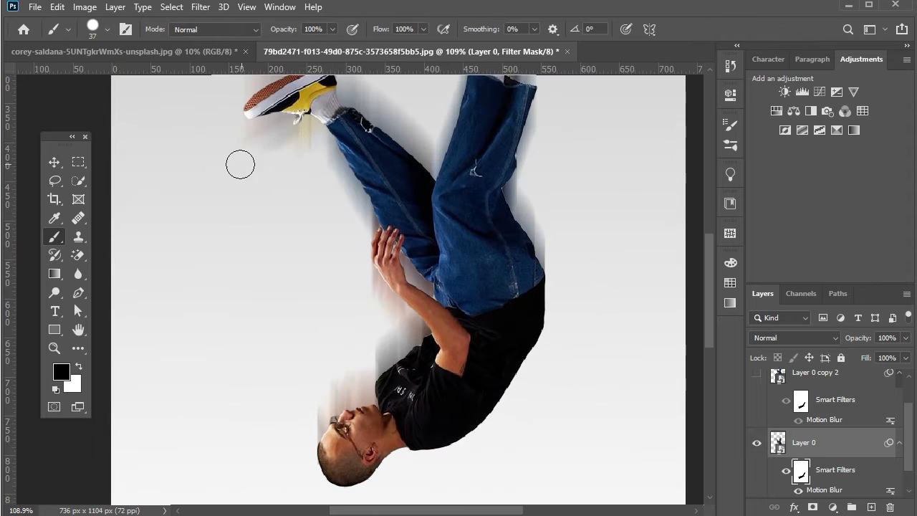
{"action": "mouse_move", "coordinate": [250, 127]}
{"action": "left_mouse_down"}
{"action": "mouse_move", "coordinate": [313, 123]}
{"action": "mouse_move", "coordinate": [335, 143]}
{"action": "mouse_move", "coordinate": [357, 193]}
{"action": "mouse_move", "coordinate": [354, 250]}
{"action": "left_mouse_up"}
{"action": "left_click_drag", "start_coordinate": [325, 170], "coordinate": [268, 147]}
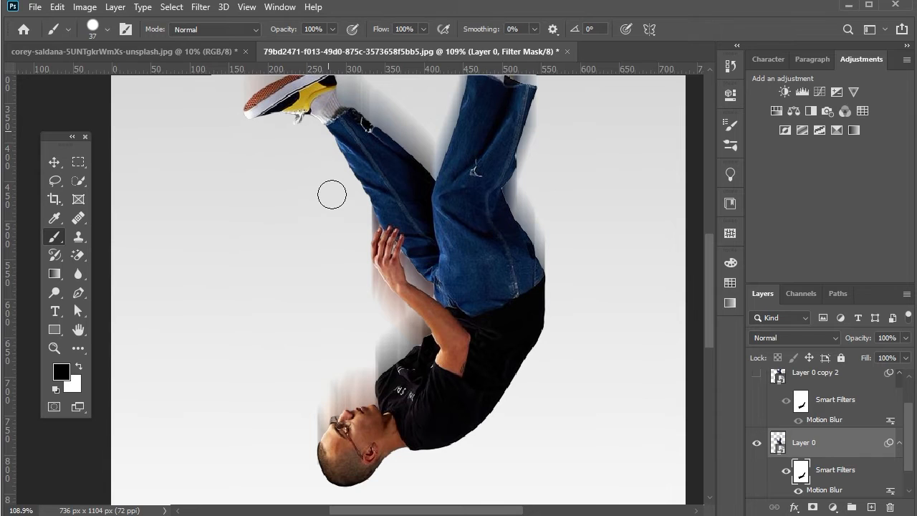
{"action": "scroll", "coordinate": [339, 233], "scroll_direction": "down", "scroll_amount": 2}
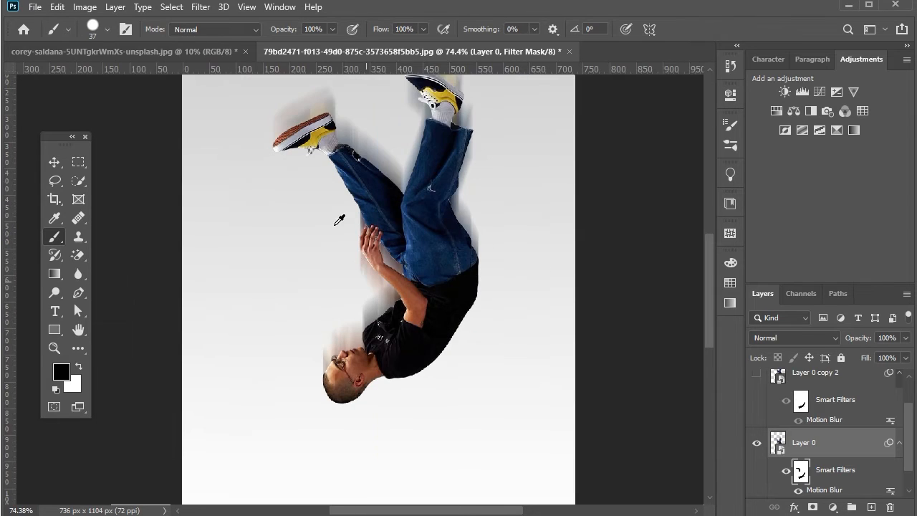
{"action": "scroll", "coordinate": [401, 271], "scroll_direction": "down", "scroll_amount": 2}
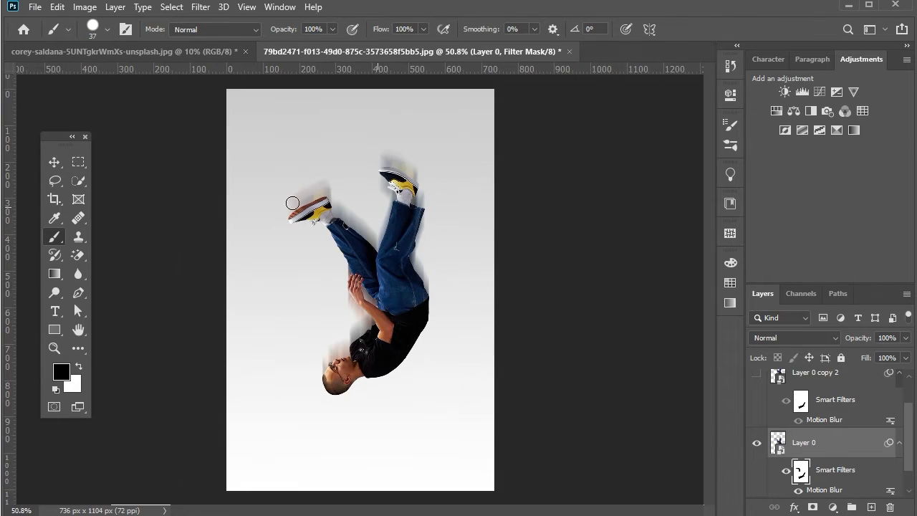
{"action": "left_click", "coordinate": [53, 162]}
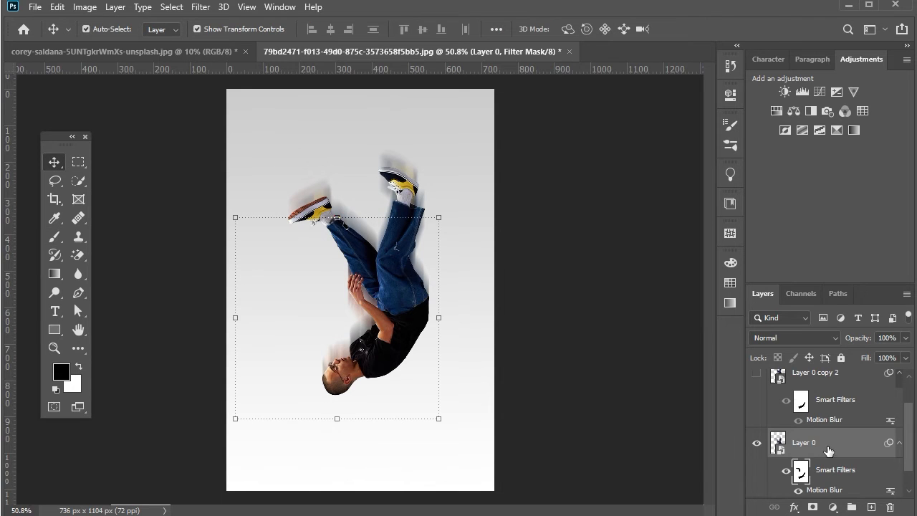
Step: Show Layer 0 copy 2 and set its Motion Blur distance to 281 pixels
{"action": "left_click", "coordinate": [829, 386]}
{"action": "left_click", "coordinate": [756, 382]}
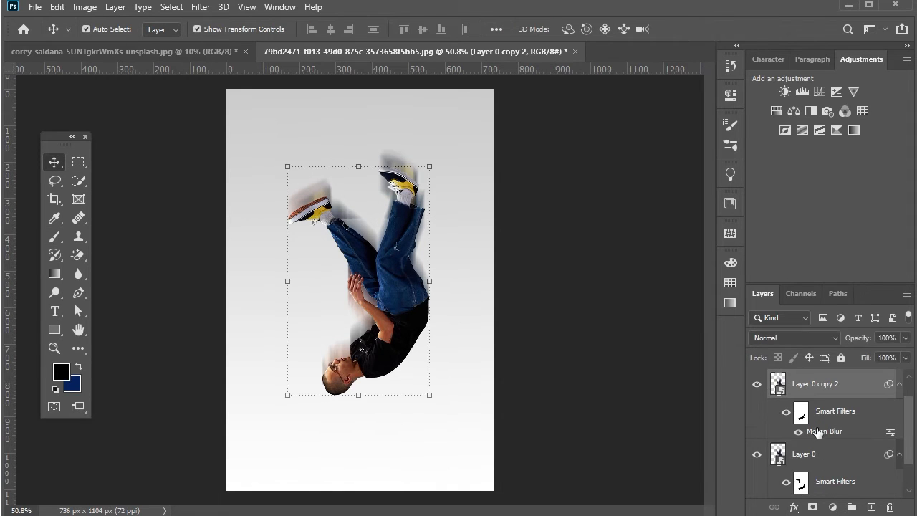
{"action": "double_click", "coordinate": [822, 430]}
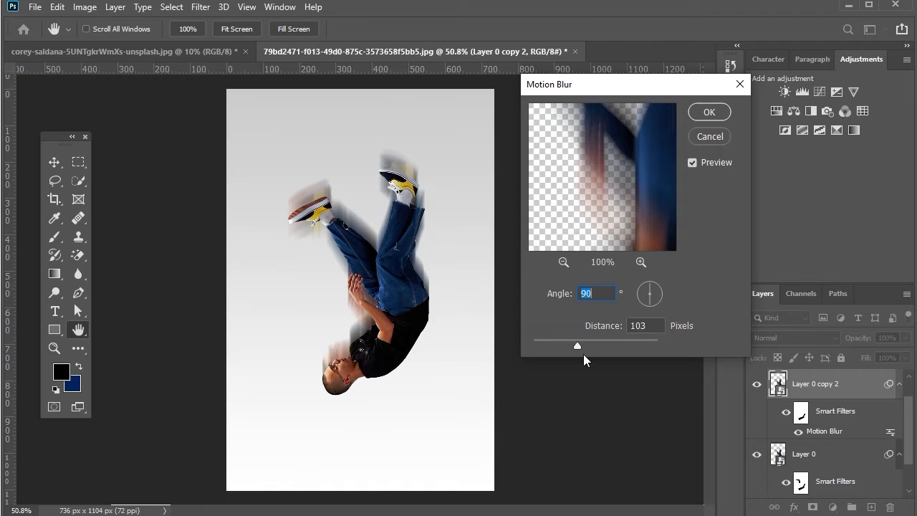
{"action": "left_click_drag", "start_coordinate": [583, 347], "coordinate": [613, 343]}
{"action": "left_click", "coordinate": [707, 113]}
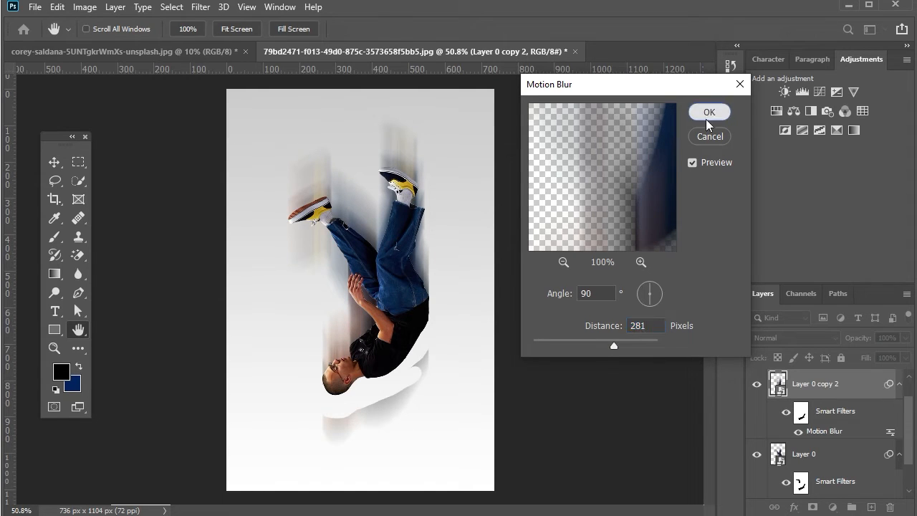
Step: Paint black on Layer 0 copy 2's filter mask, enlarging the brush to 45 px, to remove the blur below the head and back
{"action": "left_click", "coordinate": [55, 236]}
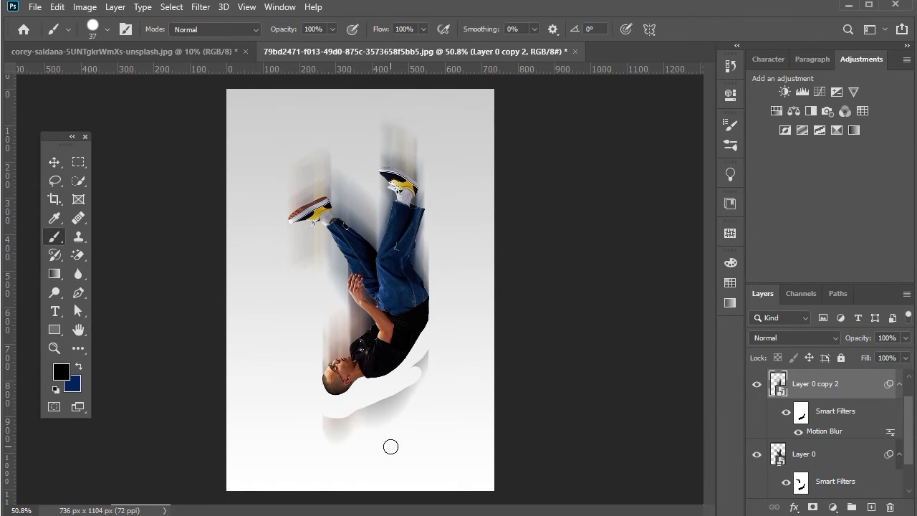
{"action": "scroll", "coordinate": [390, 446], "scroll_direction": "up", "scroll_amount": 2}
{"action": "left_click", "coordinate": [800, 413]}
{"action": "left_click_drag", "start_coordinate": [287, 410], "coordinate": [401, 409]}
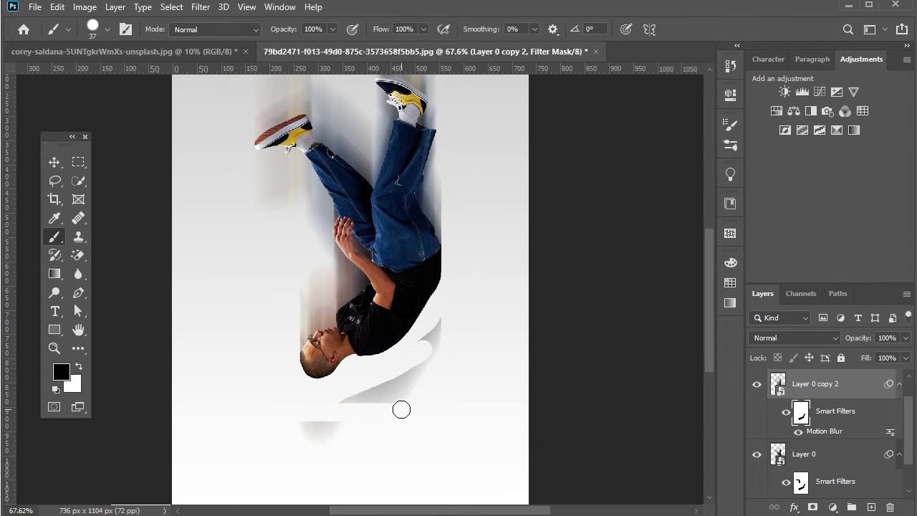
{"action": "key", "text": "bracketright"}
{"action": "mouse_move", "coordinate": [305, 436]}
{"action": "left_mouse_down"}
{"action": "mouse_move", "coordinate": [379, 408]}
{"action": "mouse_move", "coordinate": [365, 408]}
{"action": "mouse_move", "coordinate": [431, 373]}
{"action": "mouse_move", "coordinate": [337, 399]}
{"action": "mouse_move", "coordinate": [423, 365]}
{"action": "mouse_move", "coordinate": [441, 331]}
{"action": "left_mouse_up"}
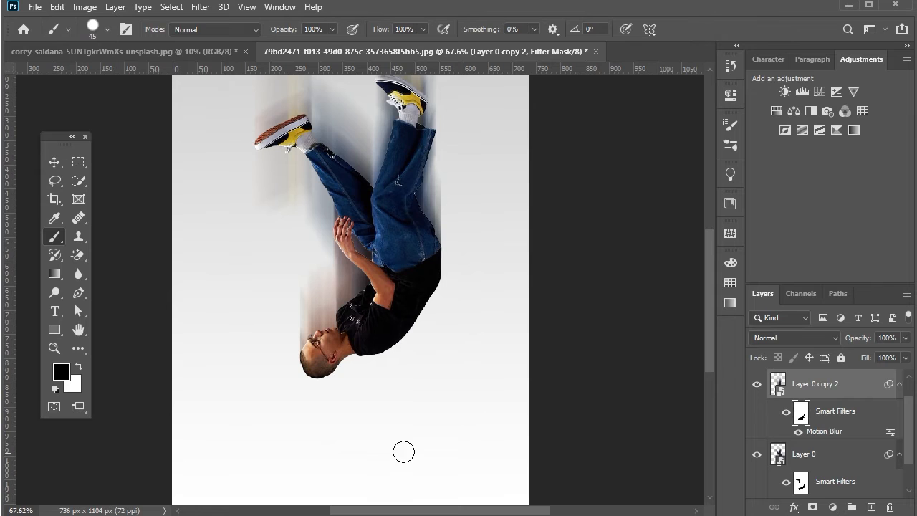
Step: Switch to a soft brush and paint black on Layer 0 copy 2's filter mask to remove the blur below the lower shoe and leg
{"action": "scroll", "coordinate": [404, 450], "scroll_direction": "up", "scroll_amount": 1}
{"action": "scroll", "coordinate": [407, 411], "scroll_direction": "up", "scroll_amount": 1}
{"action": "right_click", "coordinate": [289, 235]}
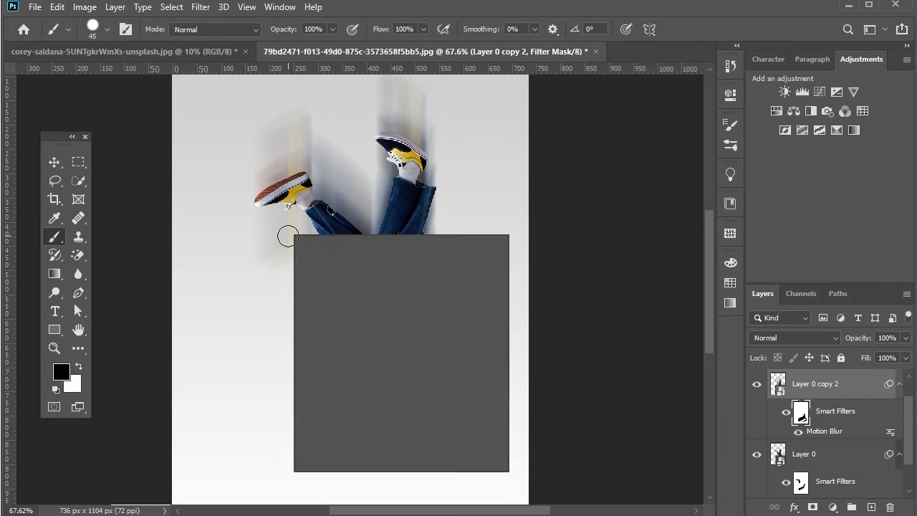
{"action": "left_click", "coordinate": [337, 332]}
{"action": "key", "text": "Return"}
{"action": "scroll", "coordinate": [245, 247], "scroll_direction": "up", "scroll_amount": 3}
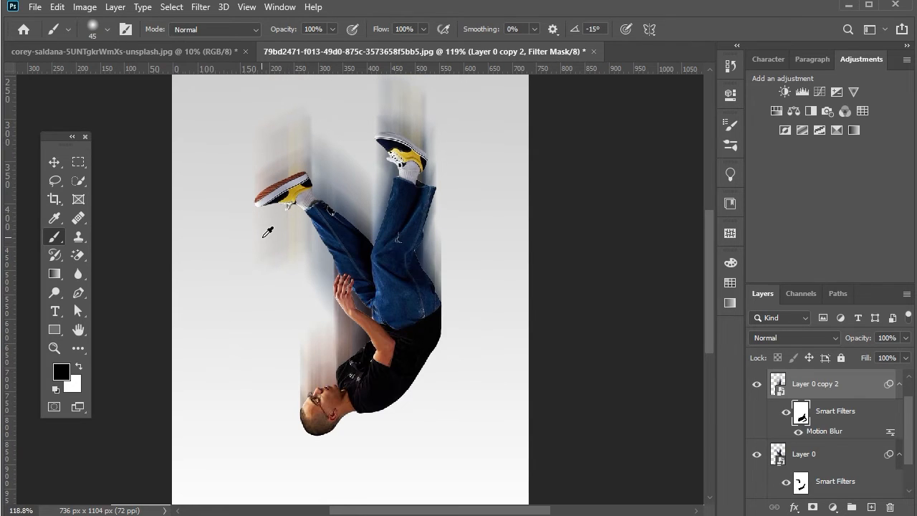
{"action": "mouse_move", "coordinate": [246, 233]}
{"action": "left_mouse_down"}
{"action": "mouse_move", "coordinate": [309, 184]}
{"action": "mouse_move", "coordinate": [285, 187]}
{"action": "mouse_move", "coordinate": [368, 175]}
{"action": "mouse_move", "coordinate": [344, 182]}
{"action": "mouse_move", "coordinate": [347, 251]}
{"action": "mouse_move", "coordinate": [308, 245]}
{"action": "mouse_move", "coordinate": [305, 210]}
{"action": "mouse_move", "coordinate": [330, 290]}
{"action": "mouse_move", "coordinate": [380, 232]}
{"action": "mouse_move", "coordinate": [366, 298]}
{"action": "mouse_move", "coordinate": [385, 249]}
{"action": "mouse_move", "coordinate": [376, 347]}
{"action": "mouse_move", "coordinate": [389, 283]}
{"action": "mouse_move", "coordinate": [388, 364]}
{"action": "mouse_move", "coordinate": [396, 259]}
{"action": "mouse_move", "coordinate": [332, 231]}
{"action": "left_mouse_up"}
{"action": "scroll", "coordinate": [319, 240], "scroll_direction": "down", "scroll_amount": 4}
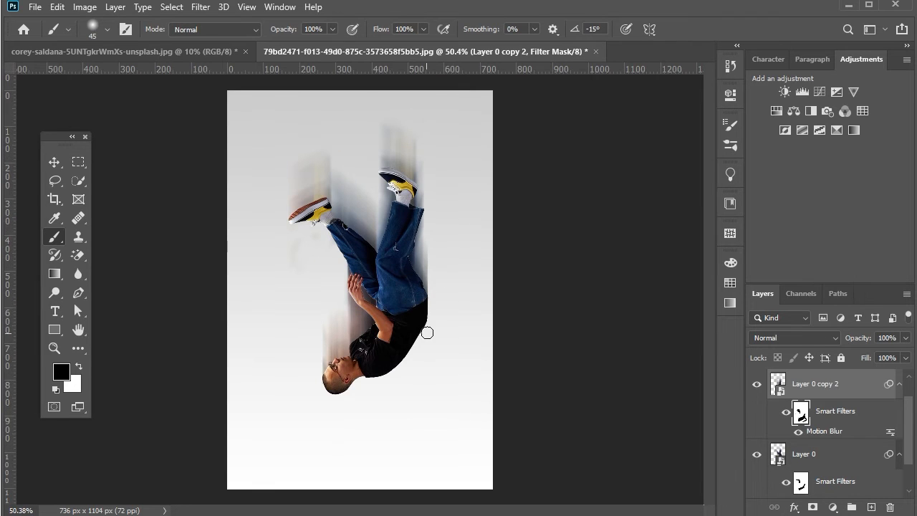
{"action": "left_click", "coordinate": [54, 162]}
{"action": "scroll", "coordinate": [359, 288], "scroll_direction": "down", "scroll_amount": 1}
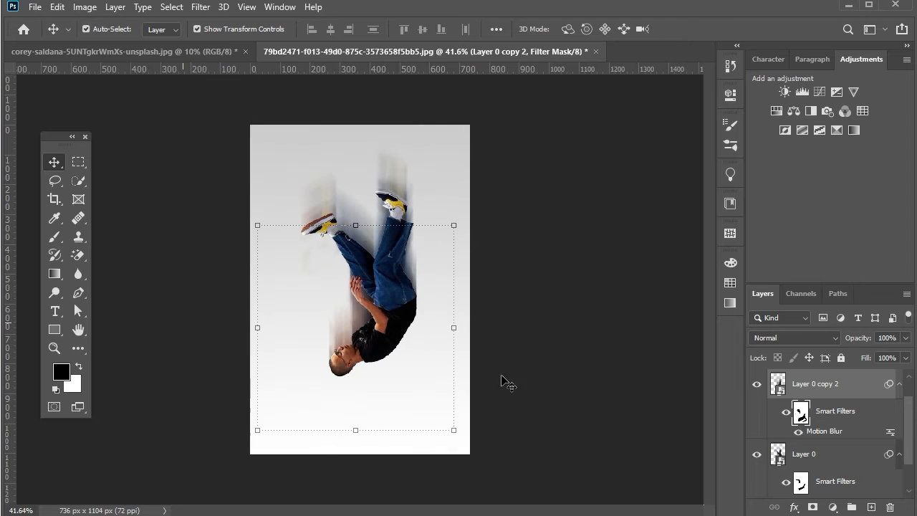
Step: Stamp all visible layers into a new merged layer and place it above Layer 0 copy at the top of the stack
{"action": "key", "text": "ctrl"}
{"action": "key", "text": "ctrl"}
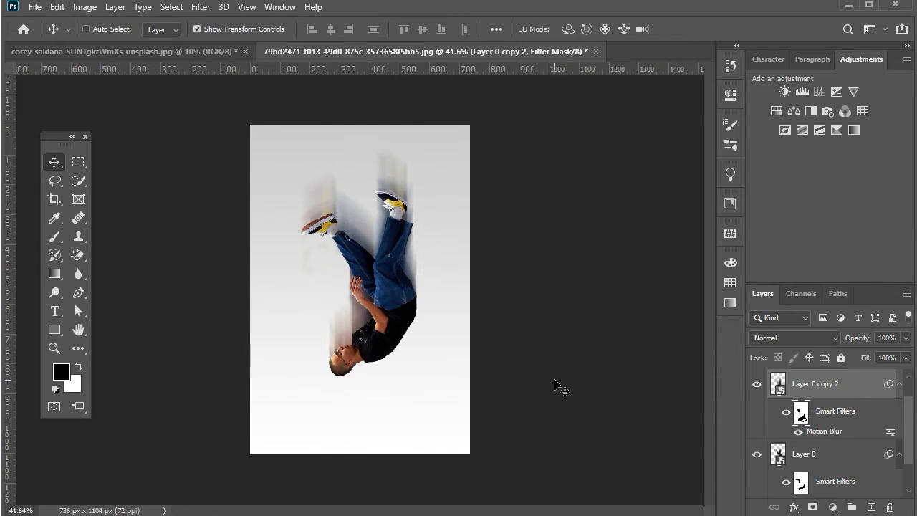
{"action": "key", "text": "ctrl+alt+shift+e"}
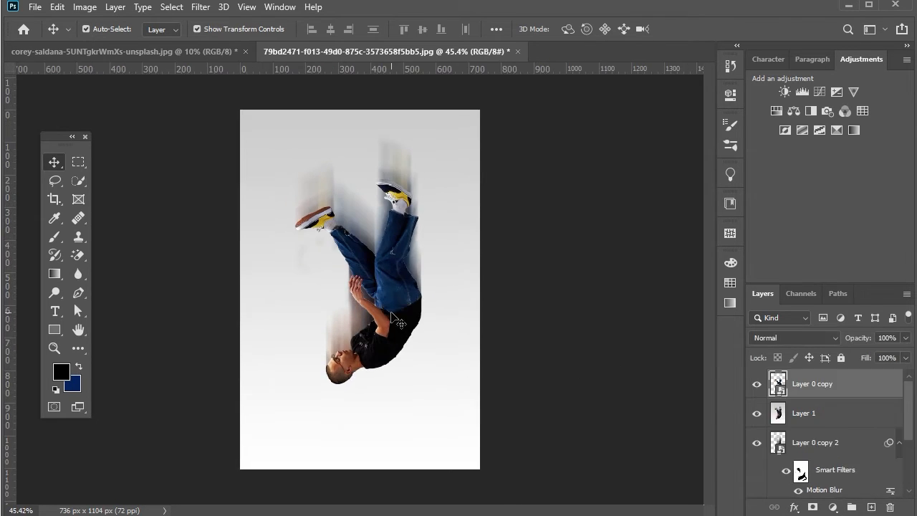
{"action": "left_click", "coordinate": [392, 320]}
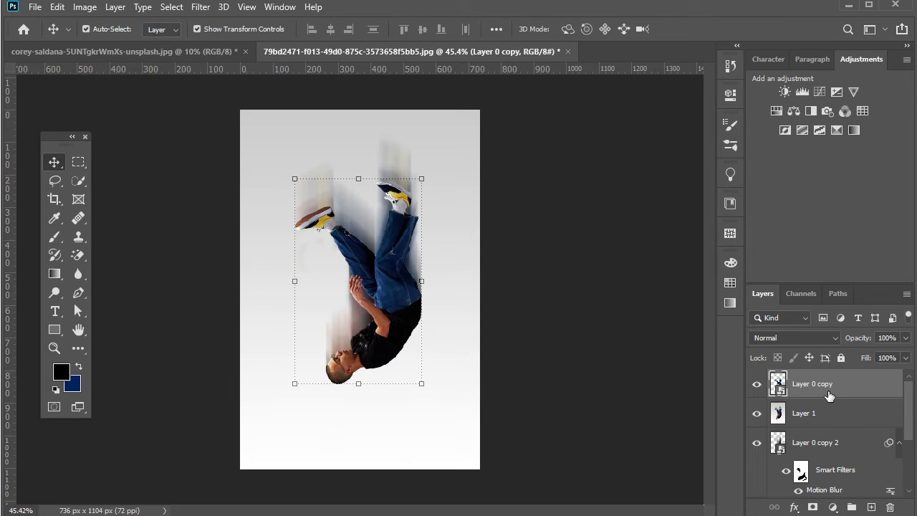
{"action": "left_click_drag", "start_coordinate": [829, 403], "coordinate": [823, 379]}
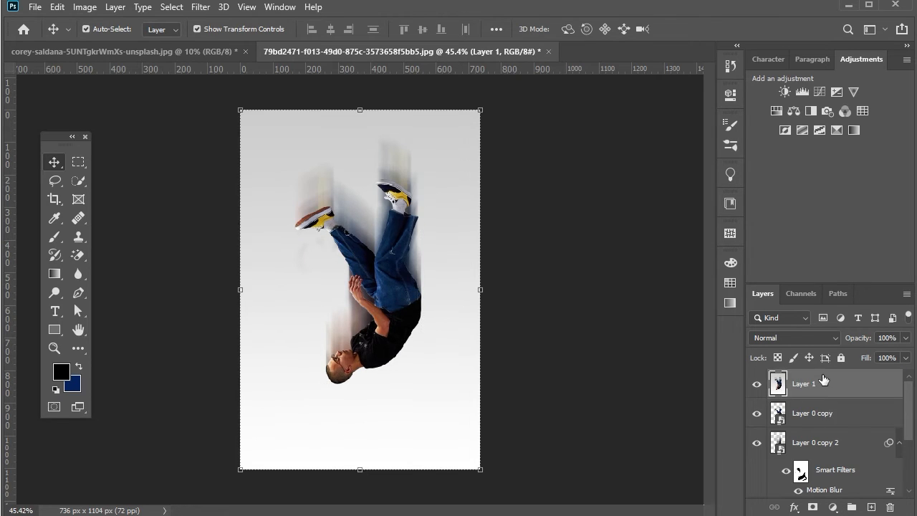
Step: Convert the merged Layer 1 to a Smart Object
{"action": "left_click", "coordinate": [600, 338]}
{"action": "right_click", "coordinate": [838, 385]}
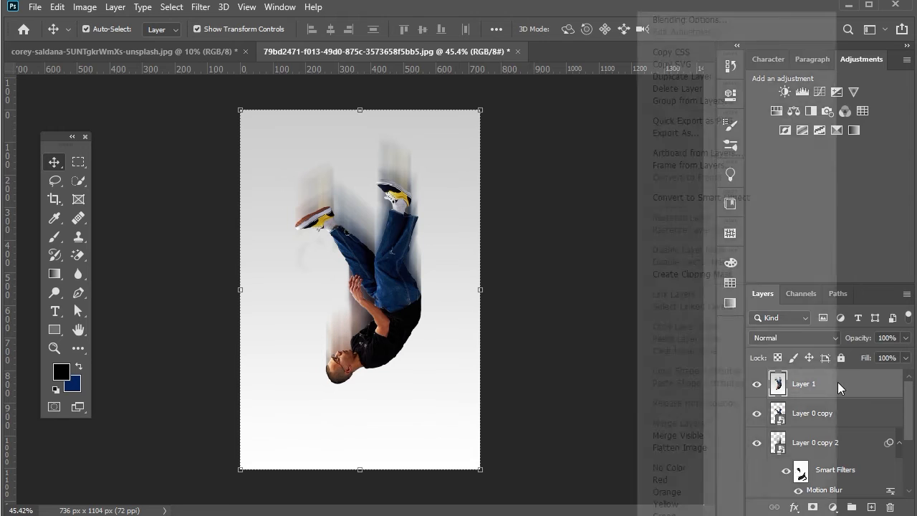
{"action": "left_click", "coordinate": [706, 197]}
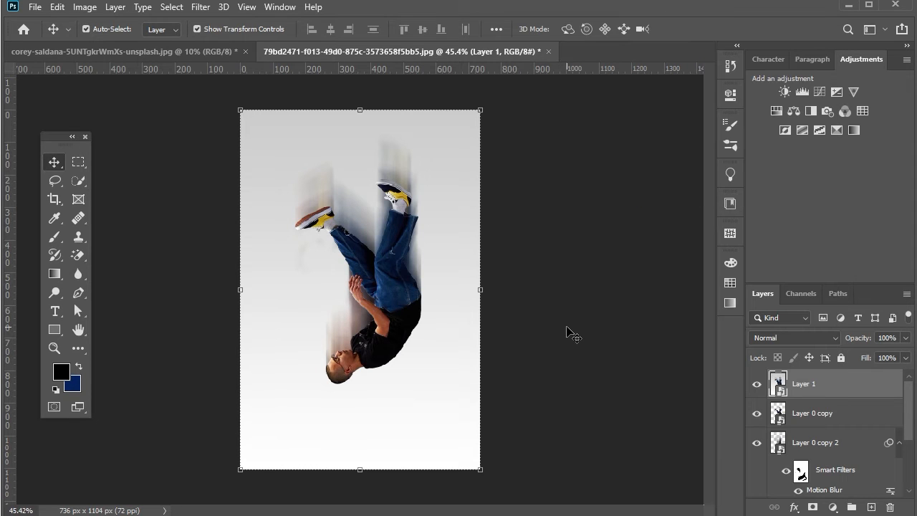
{"action": "left_click", "coordinate": [566, 334]}
{"action": "scroll", "coordinate": [386, 299], "scroll_direction": "up", "scroll_amount": 3}
{"action": "scroll", "coordinate": [386, 299], "scroll_direction": "down", "scroll_amount": 1}
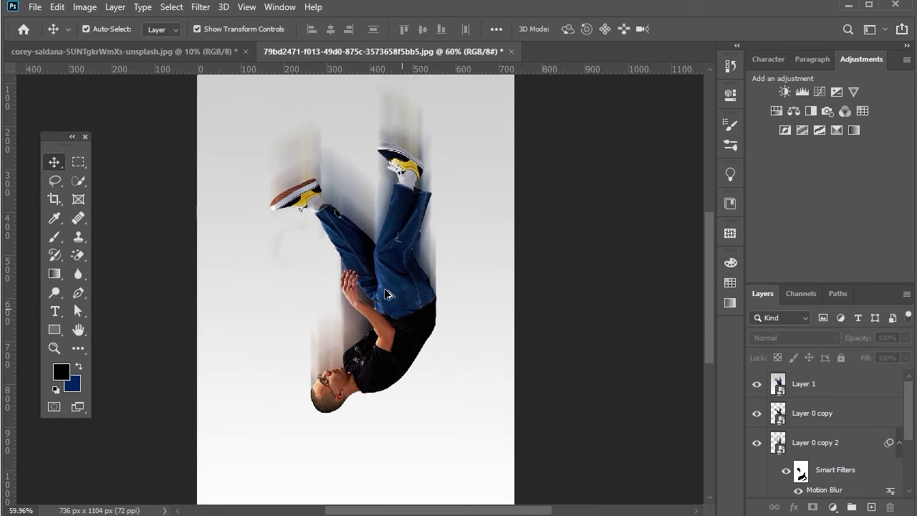
Step: Start the Camera Raw Filter on Layer 1 and set the temperature to +7
{"action": "left_click", "coordinate": [404, 249]}
{"action": "left_click", "coordinate": [201, 7]}
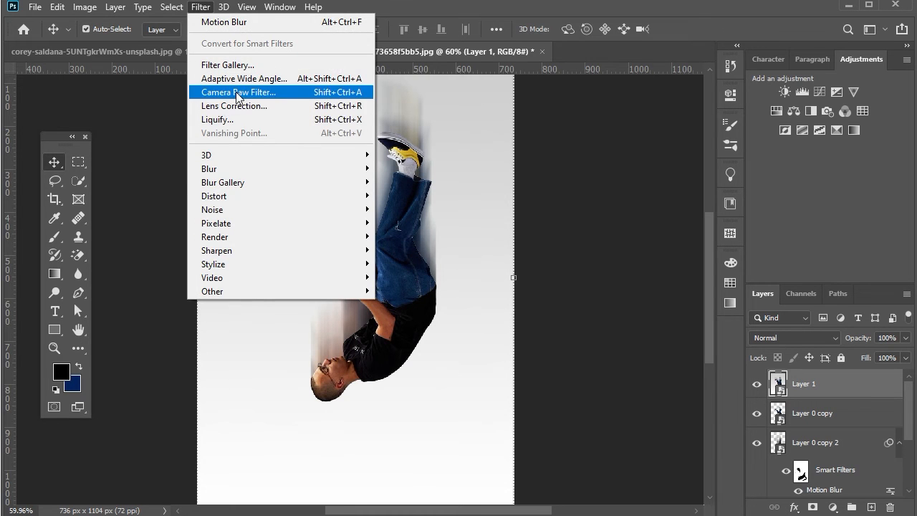
{"action": "left_click", "coordinate": [247, 93]}
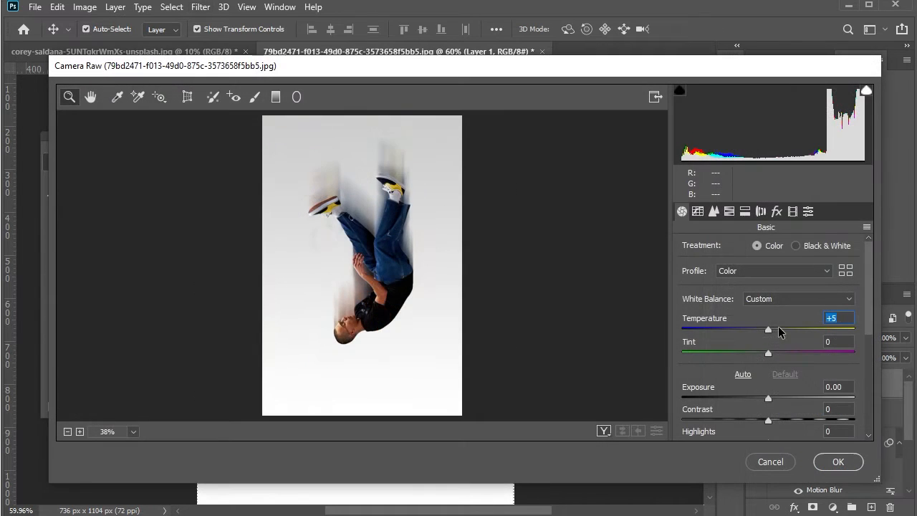
{"action": "mouse_move", "coordinate": [779, 330]}
{"action": "left_mouse_down"}
{"action": "mouse_move", "coordinate": [759, 331]}
{"action": "mouse_move", "coordinate": [781, 329]}
{"action": "mouse_move", "coordinate": [762, 356]}
{"action": "mouse_move", "coordinate": [777, 356]}
{"action": "mouse_move", "coordinate": [774, 329]}
{"action": "left_mouse_up"}
{"action": "double_click", "coordinate": [772, 355]}
{"action": "scroll", "coordinate": [794, 394], "scroll_direction": "down", "scroll_amount": 1}
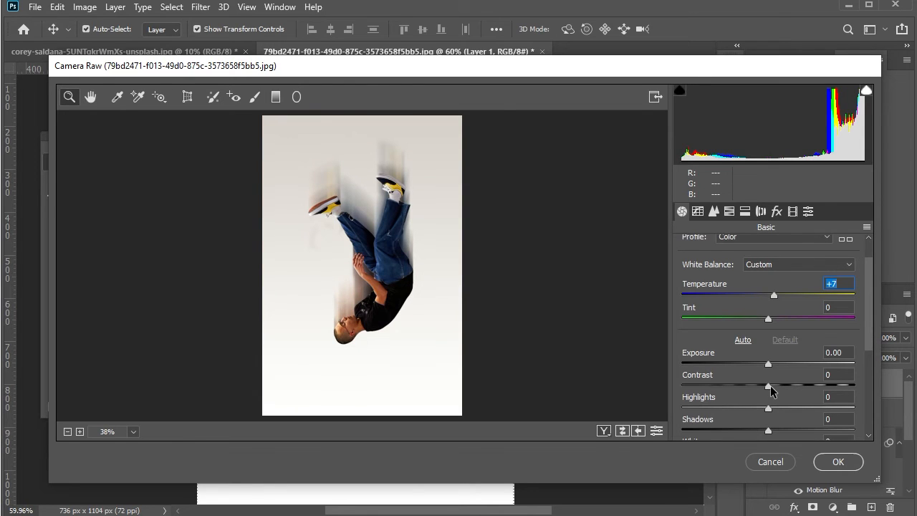
Step: Set the Camera Raw contrast to -12, highlights to +13, shadows to -7, whites to +15 and blacks to -13
{"action": "left_click_drag", "start_coordinate": [770, 386], "coordinate": [759, 386]}
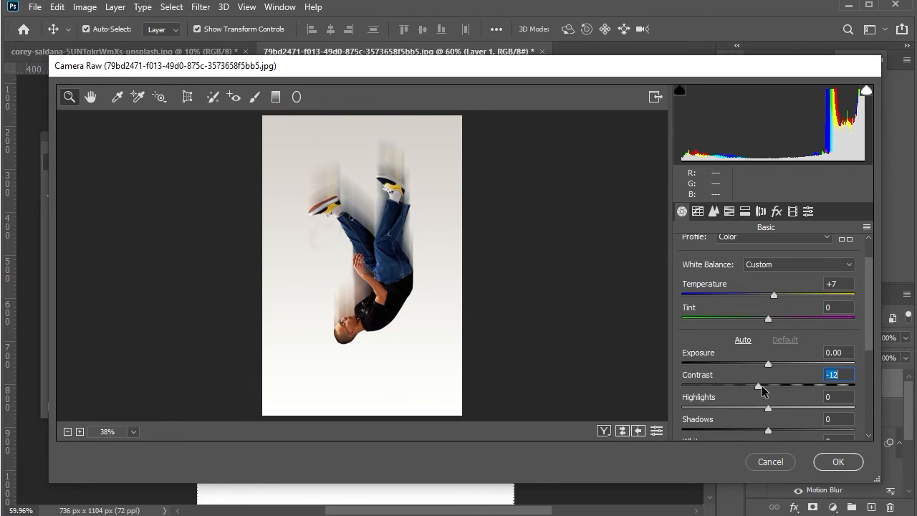
{"action": "left_click", "coordinate": [779, 408]}
{"action": "scroll", "coordinate": [782, 389], "scroll_direction": "down", "scroll_amount": 2}
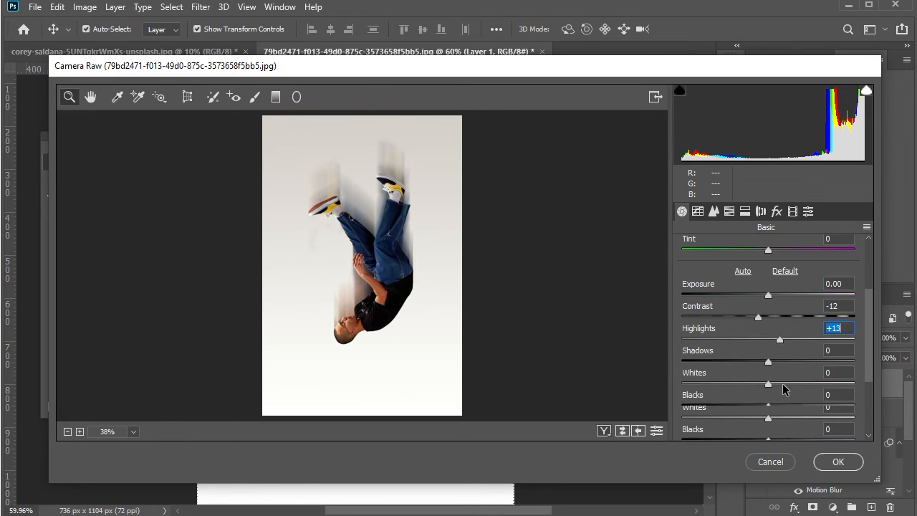
{"action": "mouse_move", "coordinate": [769, 328]}
{"action": "left_mouse_down"}
{"action": "mouse_move", "coordinate": [754, 332]}
{"action": "mouse_move", "coordinate": [764, 327]}
{"action": "left_mouse_up"}
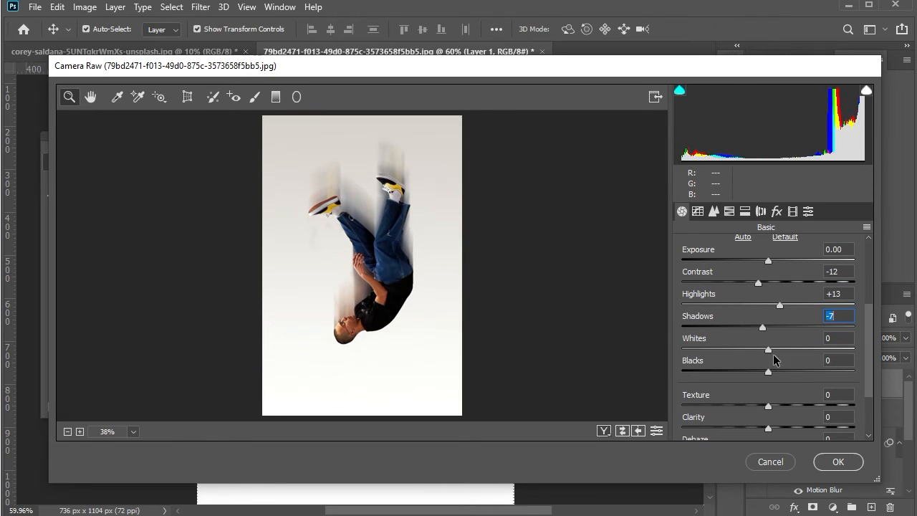
{"action": "left_click", "coordinate": [780, 349]}
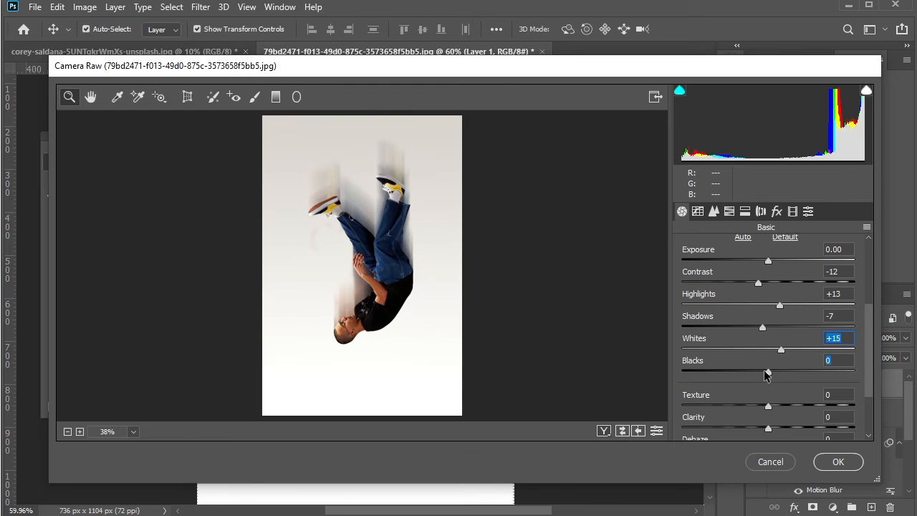
{"action": "left_click_drag", "start_coordinate": [767, 373], "coordinate": [757, 361]}
Step: Set the Camera Raw clarity to -42 and saturation to +11
{"action": "scroll", "coordinate": [760, 368], "scroll_direction": "down", "scroll_amount": 3}
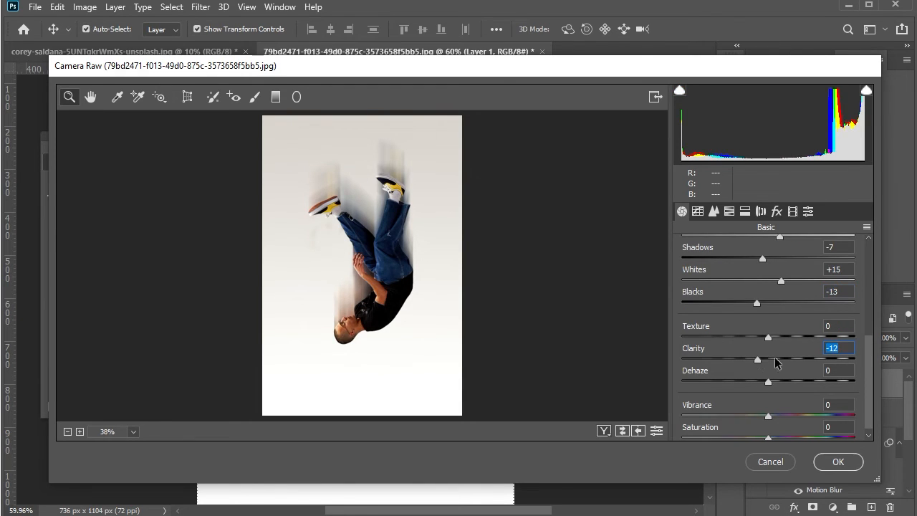
{"action": "left_click", "coordinate": [788, 358]}
{"action": "left_click", "coordinate": [759, 360]}
{"action": "left_click_drag", "start_coordinate": [749, 365], "coordinate": [747, 365]}
{"action": "type", "text": "0"}
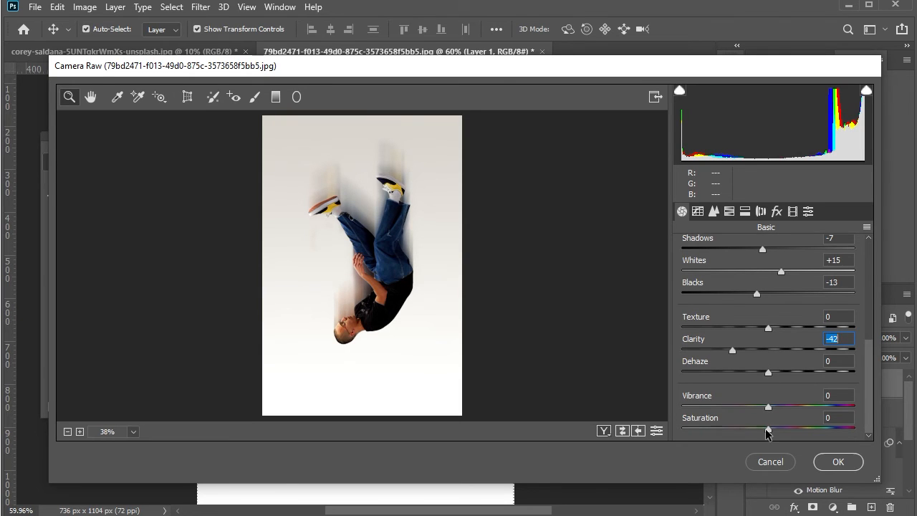
{"action": "left_click_drag", "start_coordinate": [769, 429], "coordinate": [776, 430]}
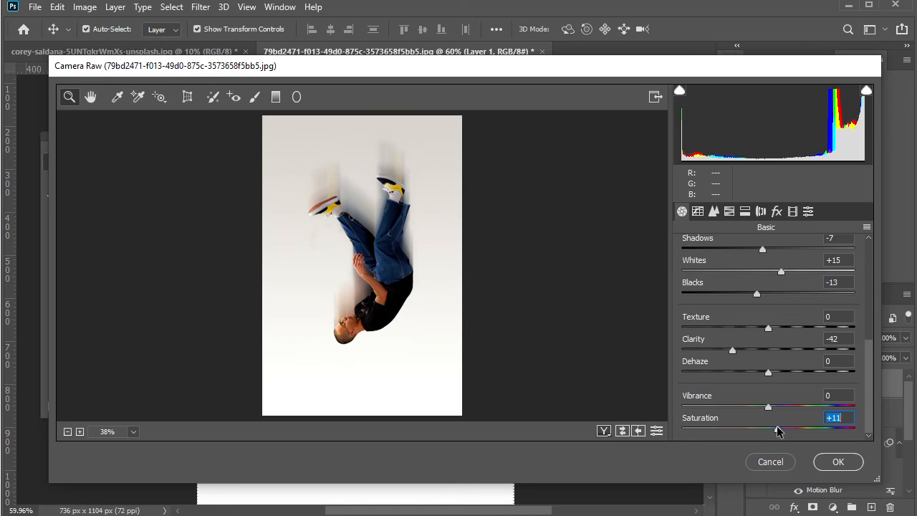
Step: Adjust the HSL hues to oranges -4, yellows -3, aquas +8 and blues -8
{"action": "left_click", "coordinate": [730, 212]}
{"action": "left_click", "coordinate": [694, 254]}
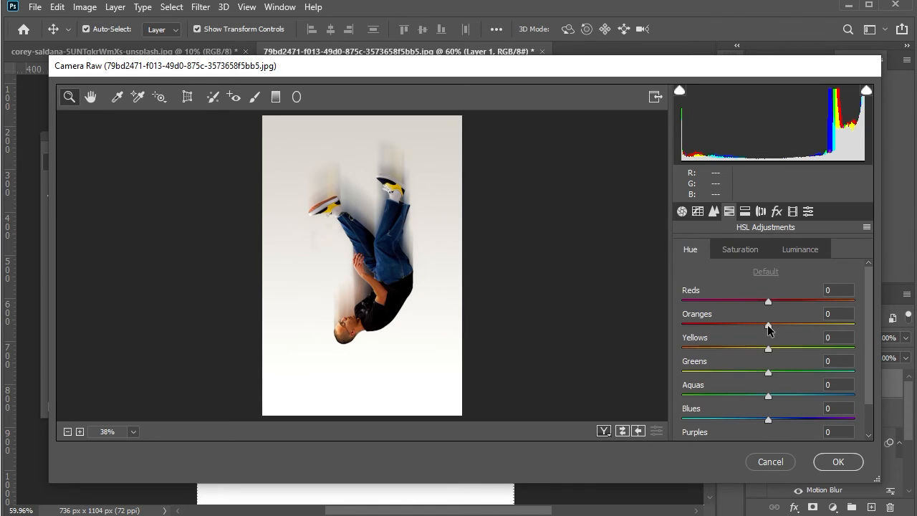
{"action": "left_click_drag", "start_coordinate": [769, 326], "coordinate": [765, 349]}
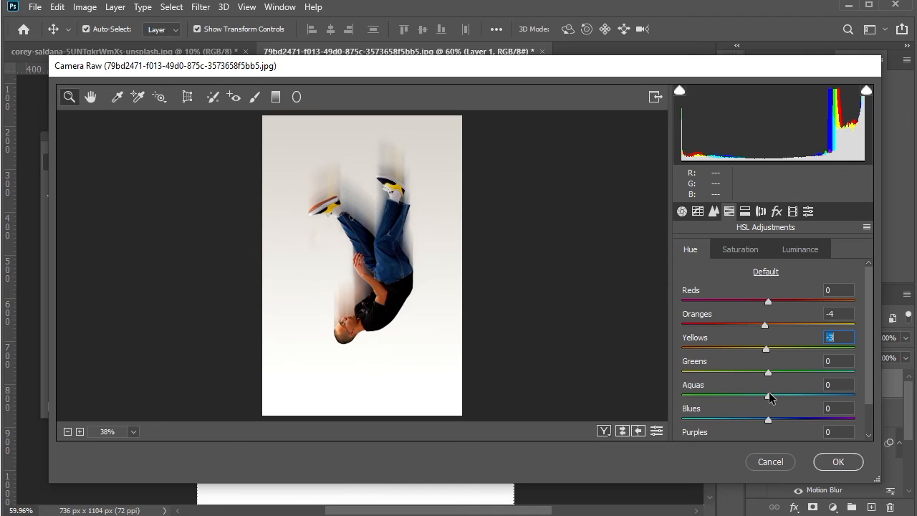
{"action": "left_click_drag", "start_coordinate": [771, 396], "coordinate": [776, 397]}
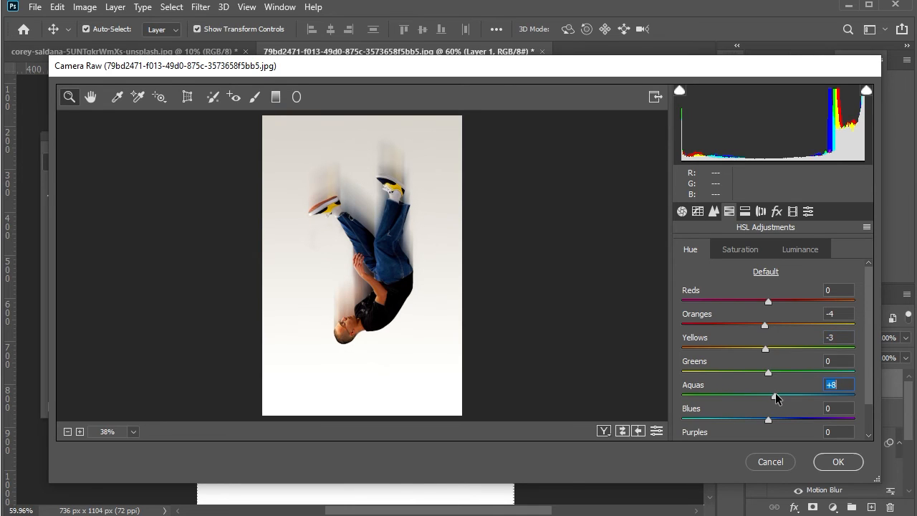
{"action": "left_click_drag", "start_coordinate": [765, 424], "coordinate": [759, 424]}
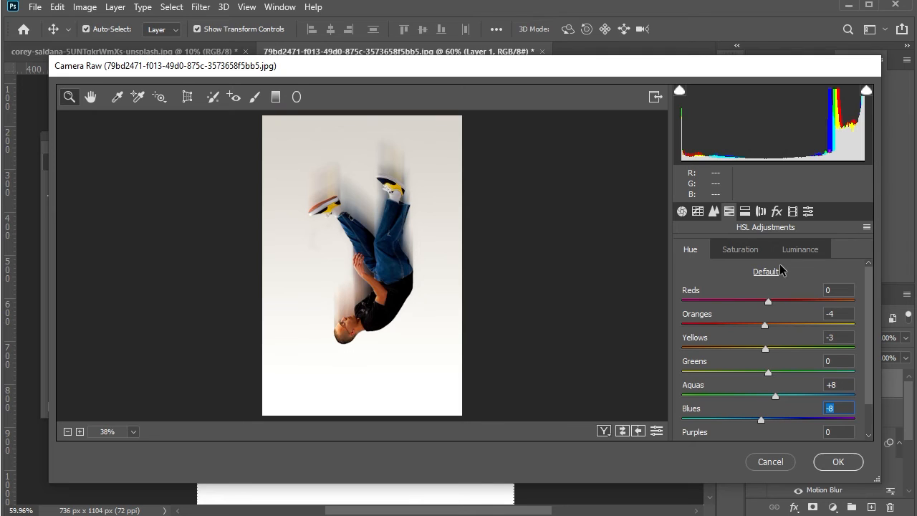
Step: Set the split toning highlights to hue 63 and saturation 8, and apply the Camera Raw Filter
{"action": "left_click", "coordinate": [746, 212]}
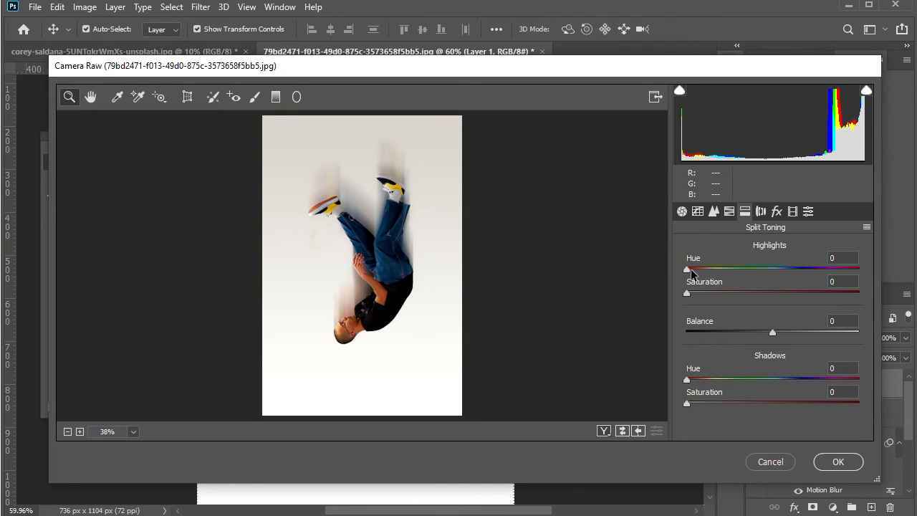
{"action": "left_click_drag", "start_coordinate": [685, 268], "coordinate": [701, 292]}
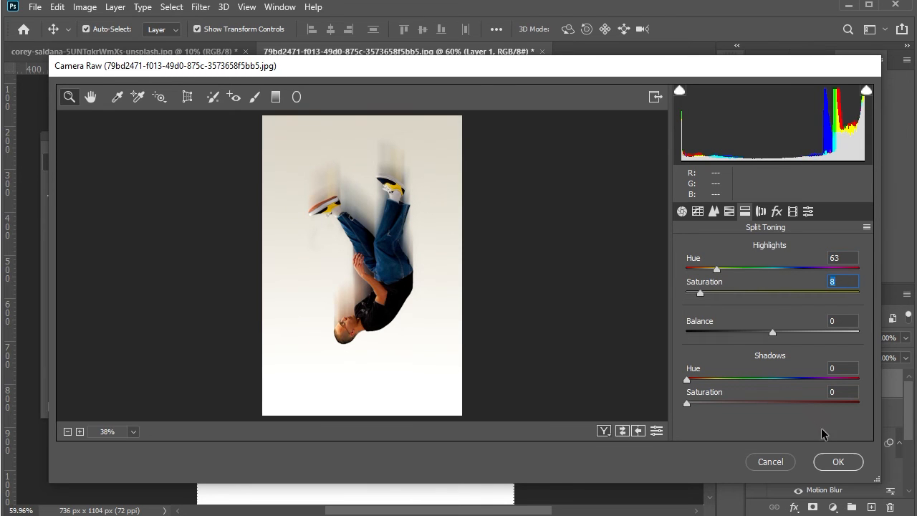
{"action": "left_click", "coordinate": [838, 461]}
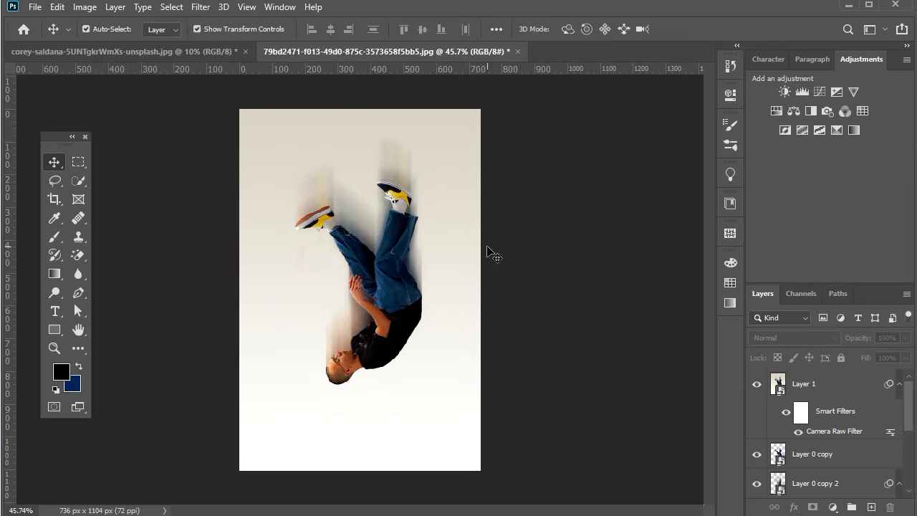